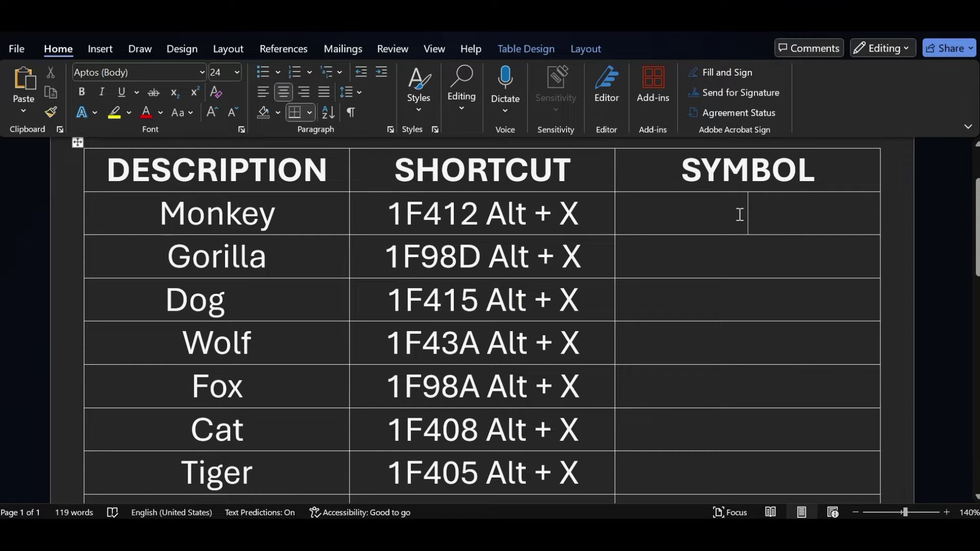
Insert the monkey (1F412) and gorilla (1F98D) emojis into their SYMBOL cells.
type("1F412")
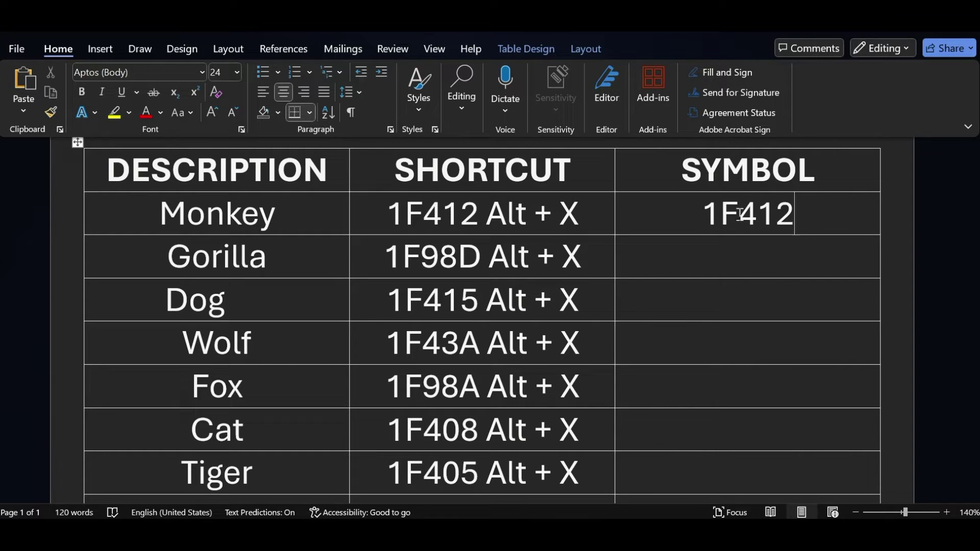
key("alt+x")
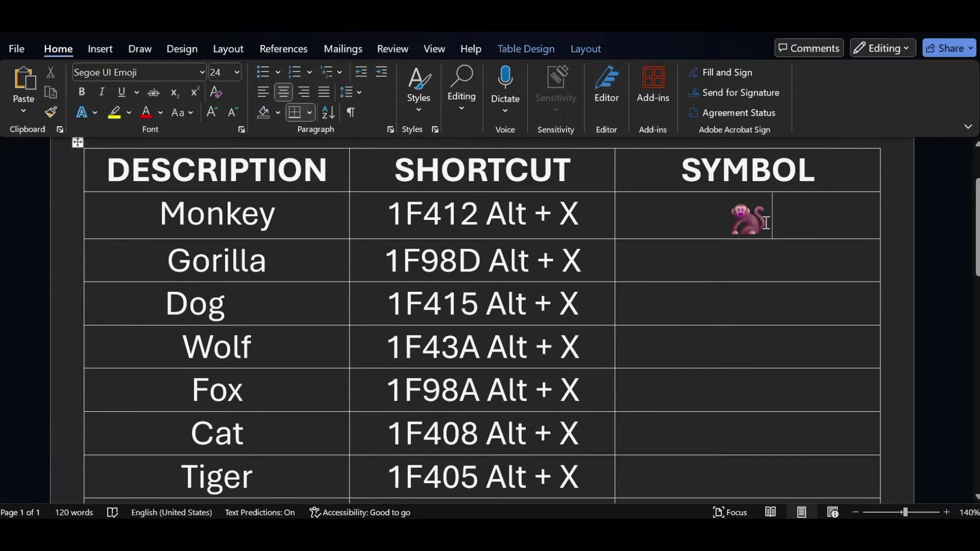
left_click(760, 264)
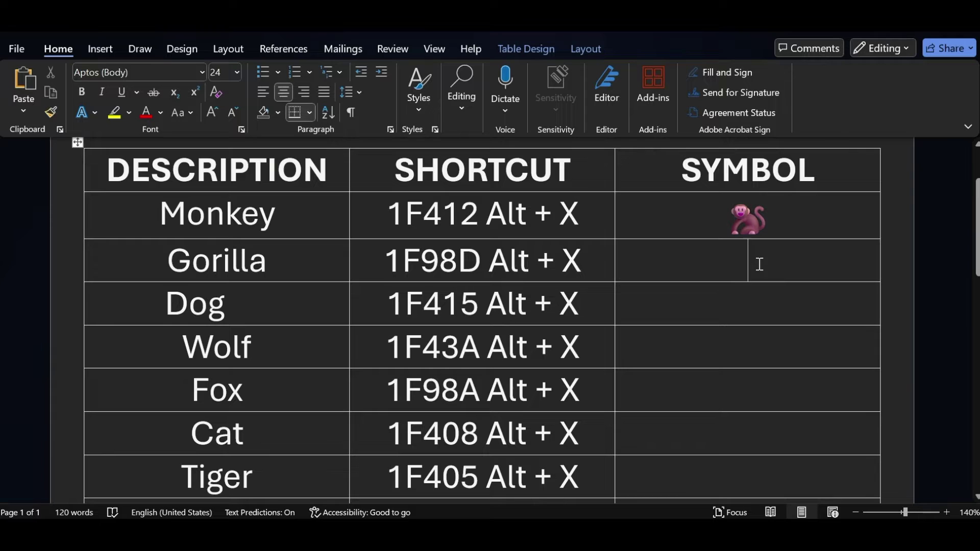
type("1F")
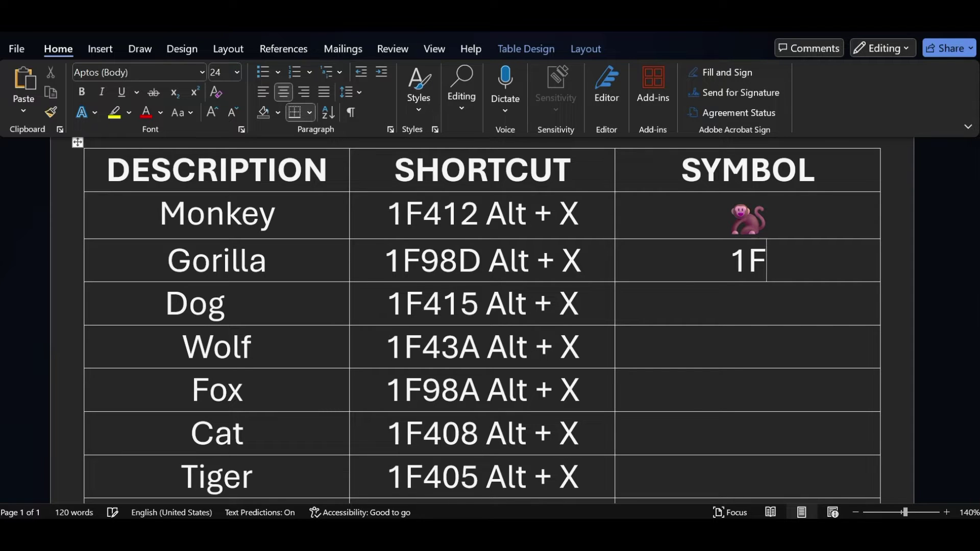
type("98")
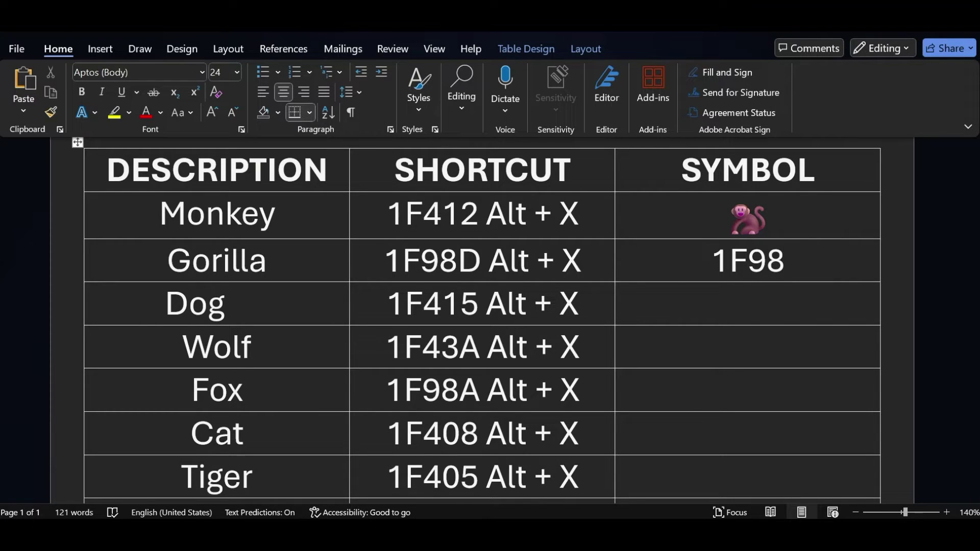
type("D")
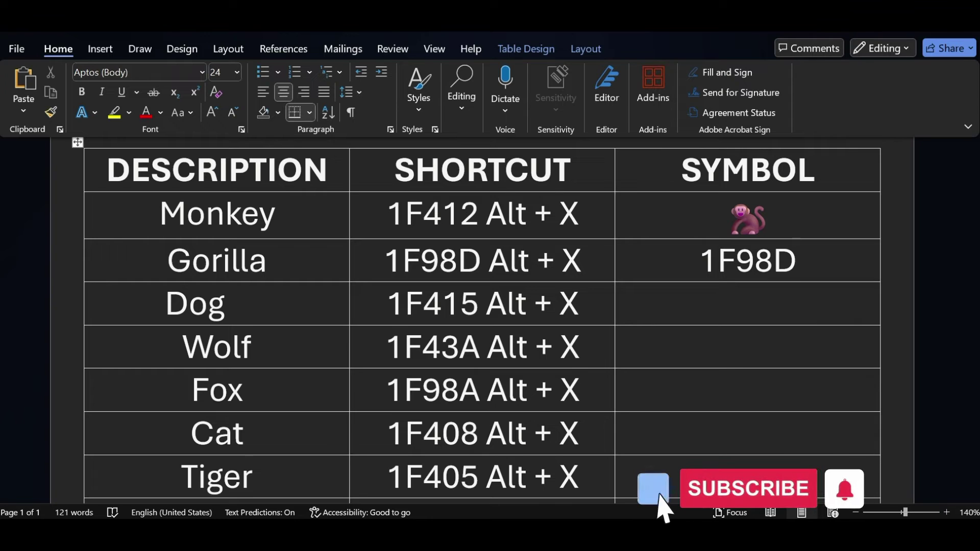
key("alt+x")
left_click(753, 310)
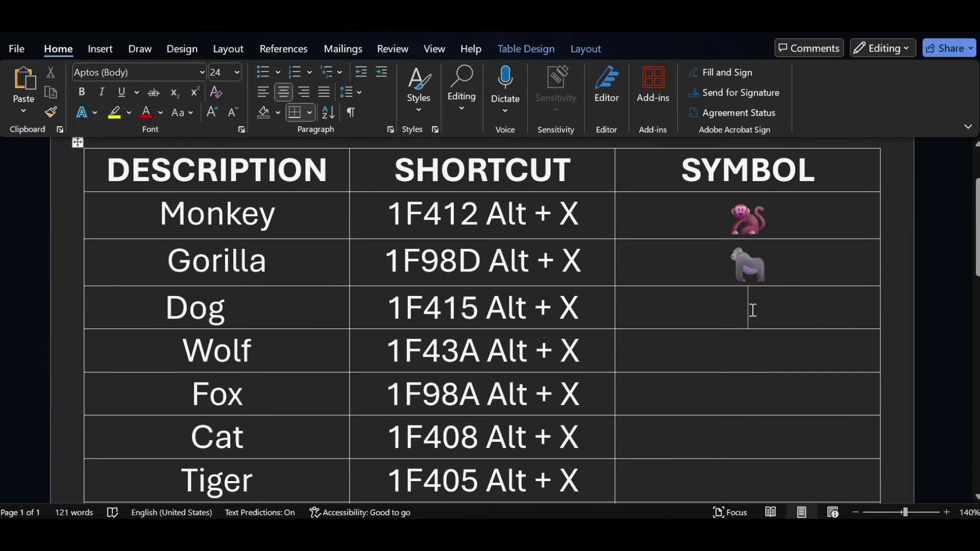
Insert the dog (1F415) and wolf (1F43A) emojis into their SYMBOL cells.
type("1F")
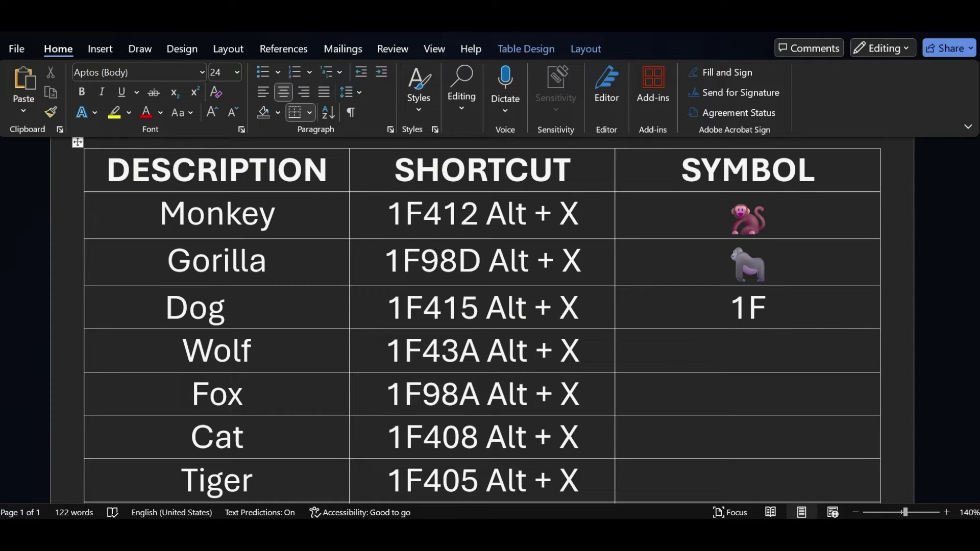
type("415")
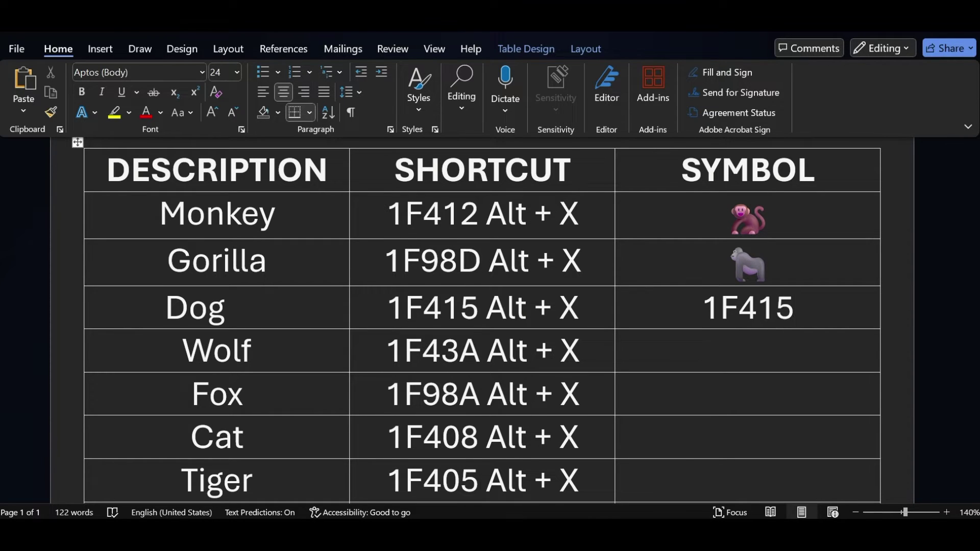
key("alt+x")
left_click(759, 358)
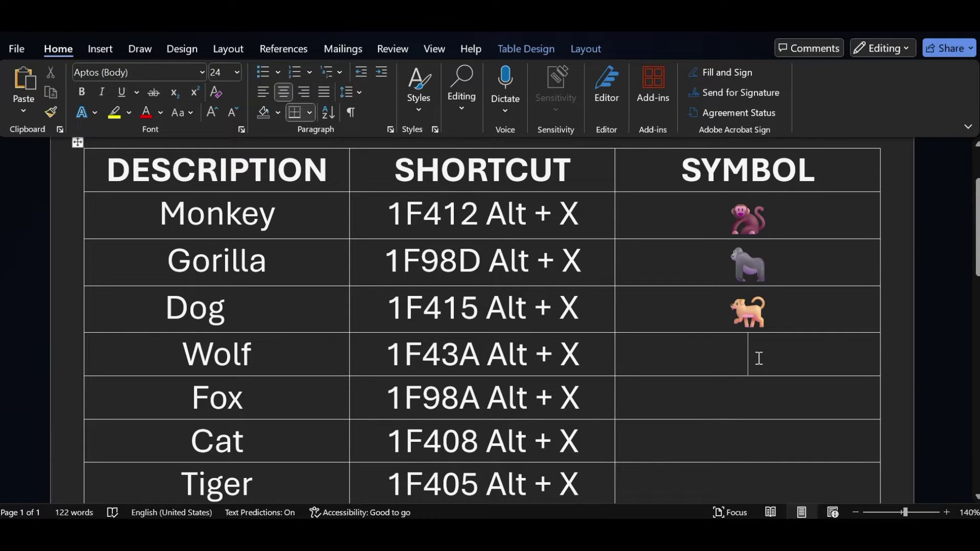
type("1F")
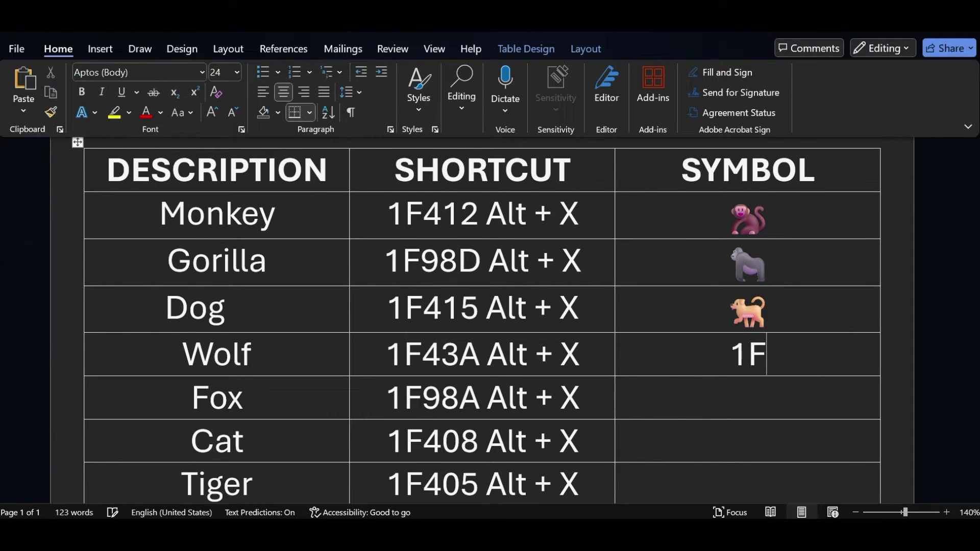
type("43A")
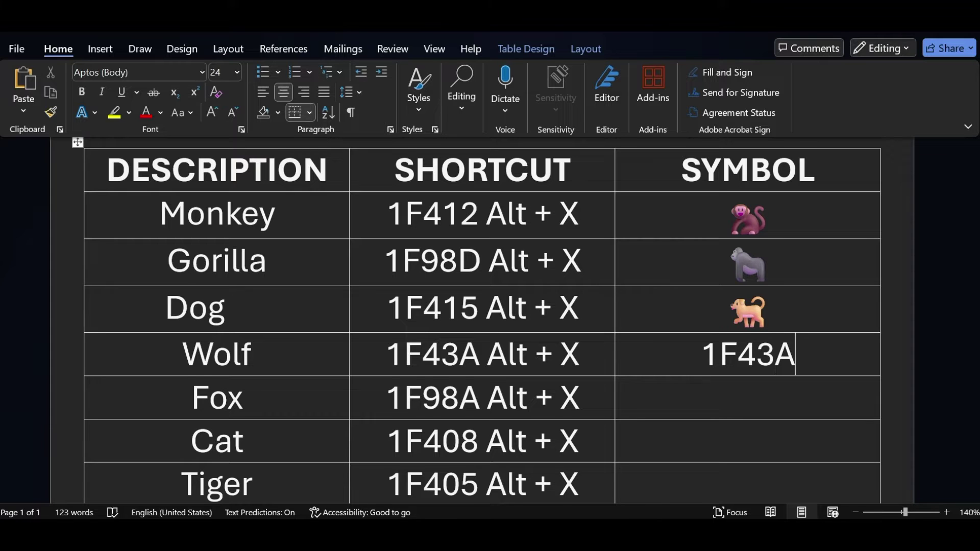
key("alt+x")
left_click(745, 400)
Insert the fox (1F98A), cat (1F408) and tiger (1F405) emojis in their rows.
scroll(743, 398, "down", 3)
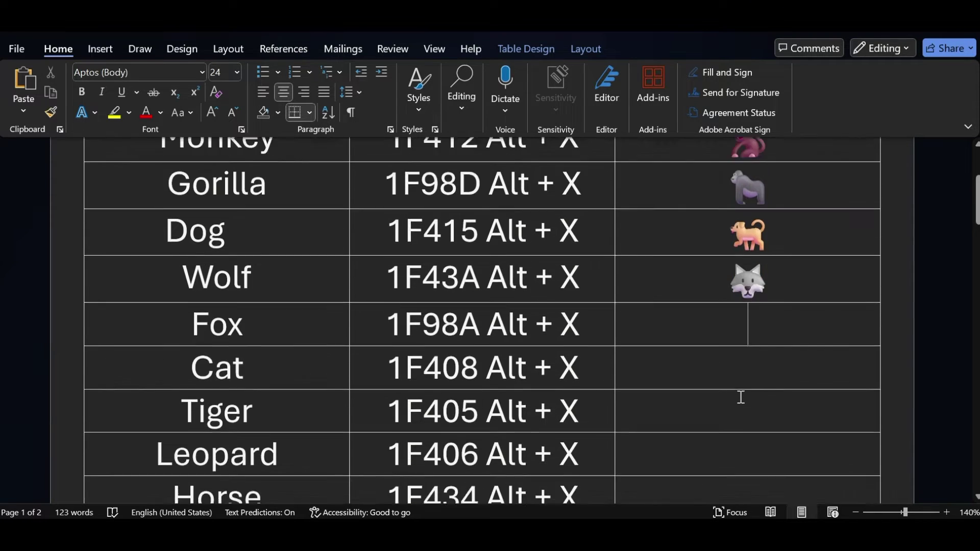
type("1F98A")
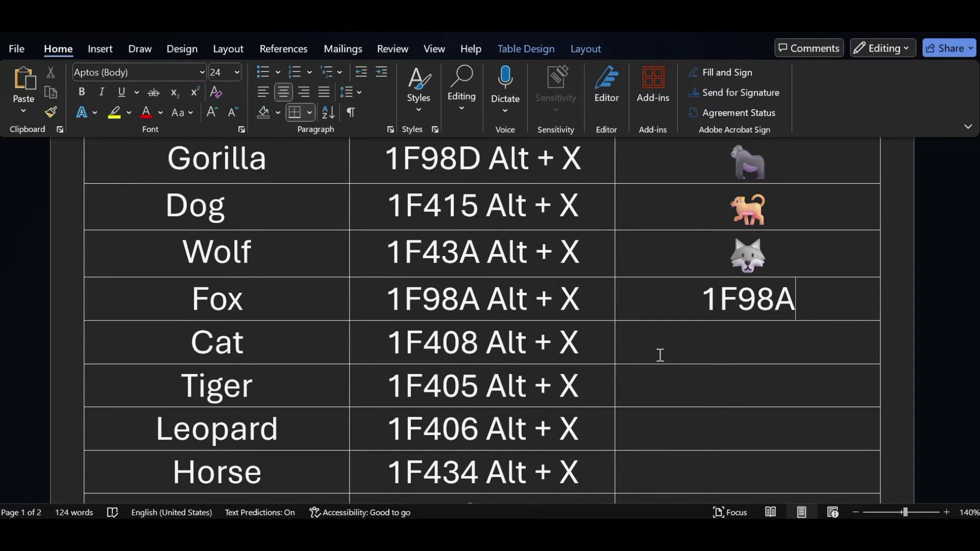
key("alt+x")
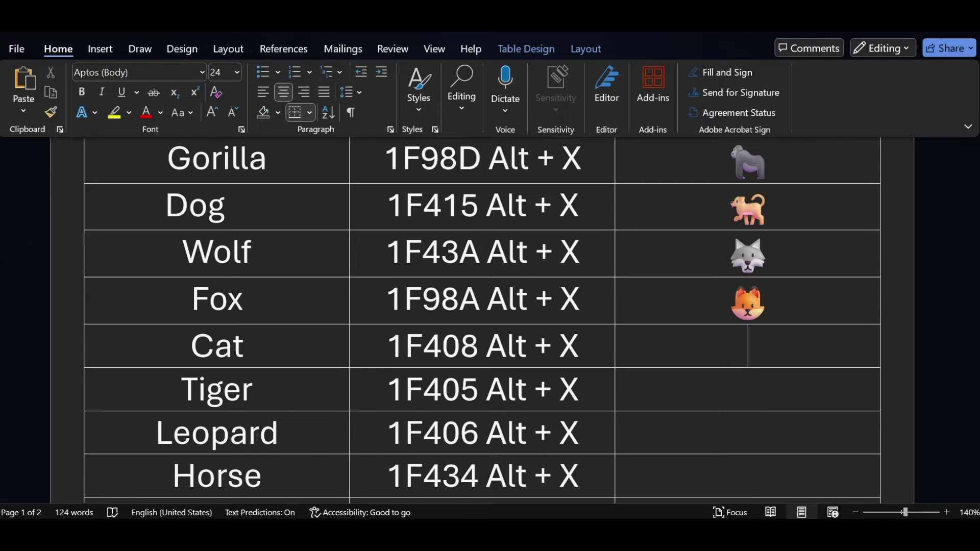
type("1F408")
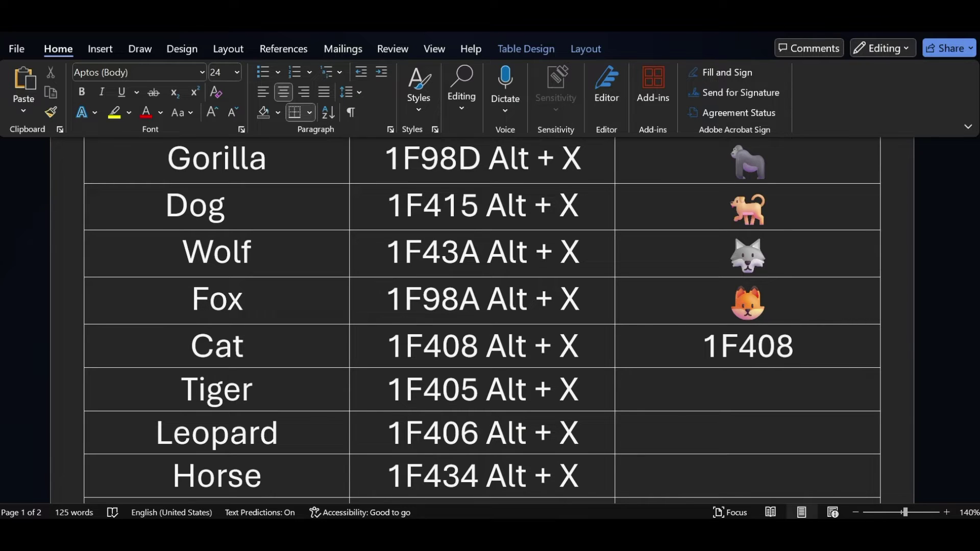
key("alt+x")
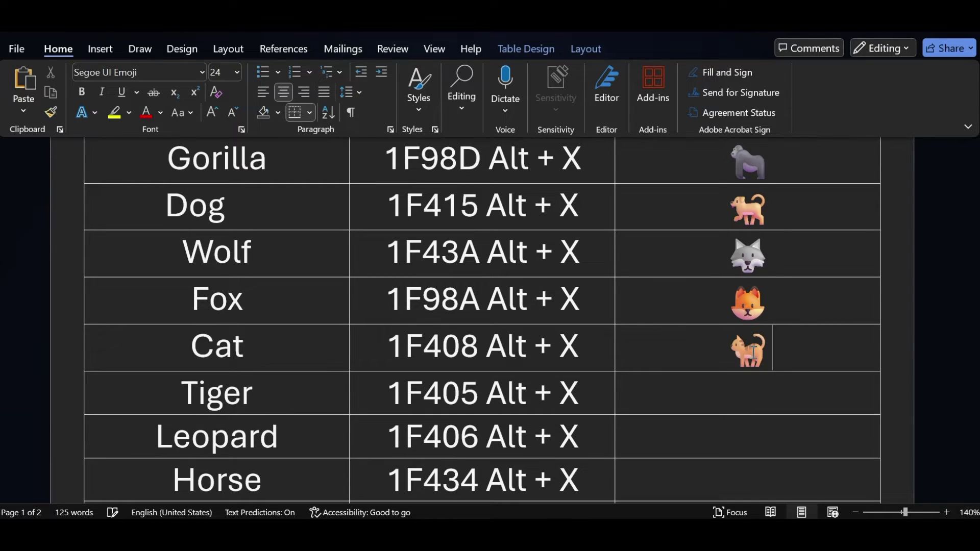
left_click(749, 398)
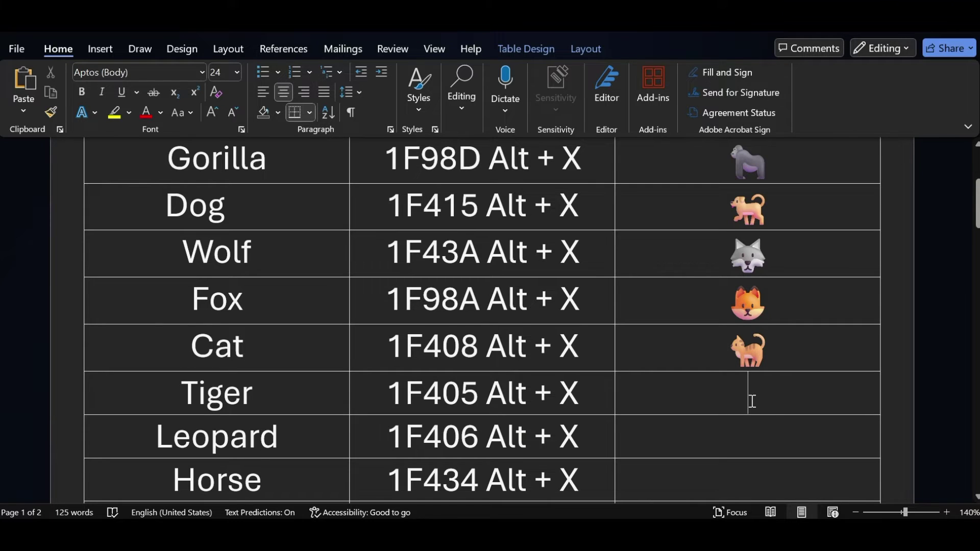
type("1F405")
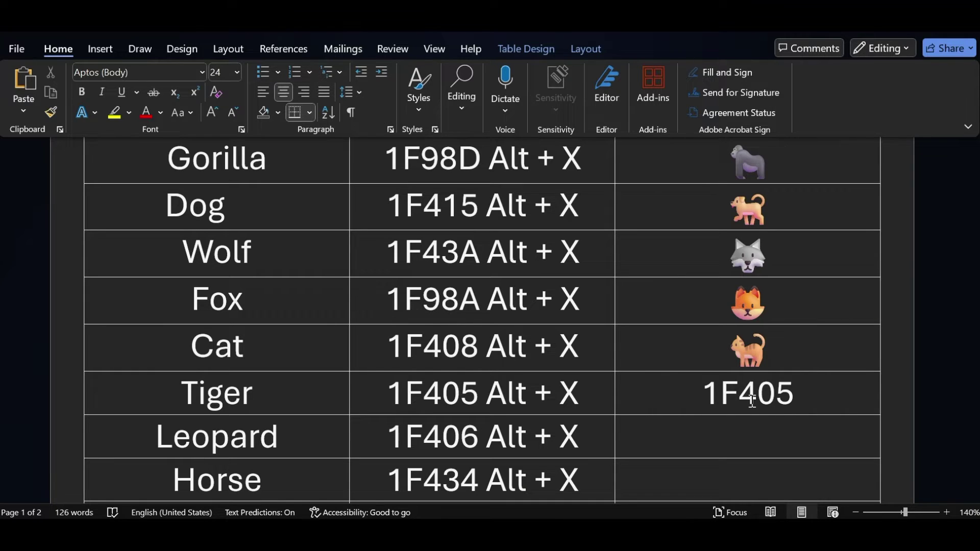
key("alt+x")
Insert the leopard (1F406) and horse (1F434) emojis into their SYMBOL cells.
scroll(747, 337, "down", 2)
left_click(748, 342)
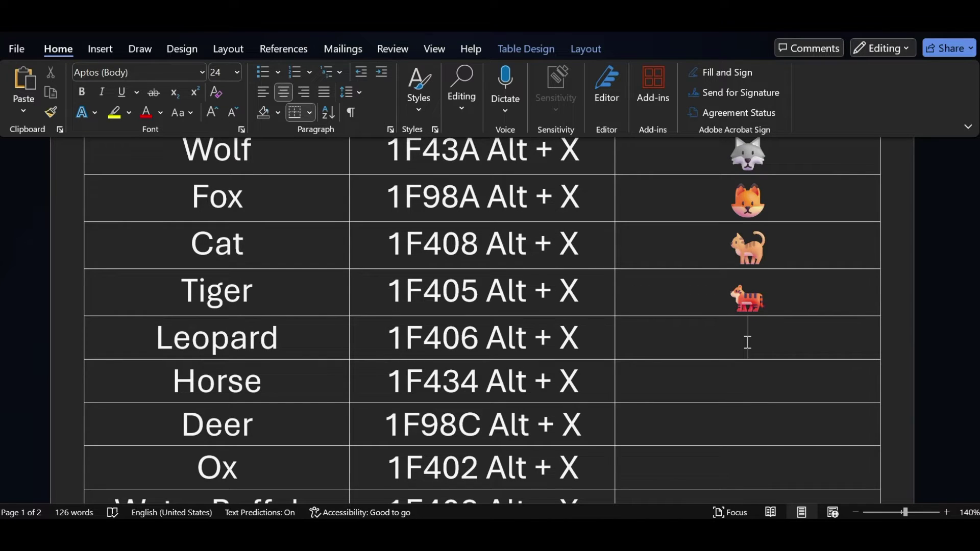
type("1F4")
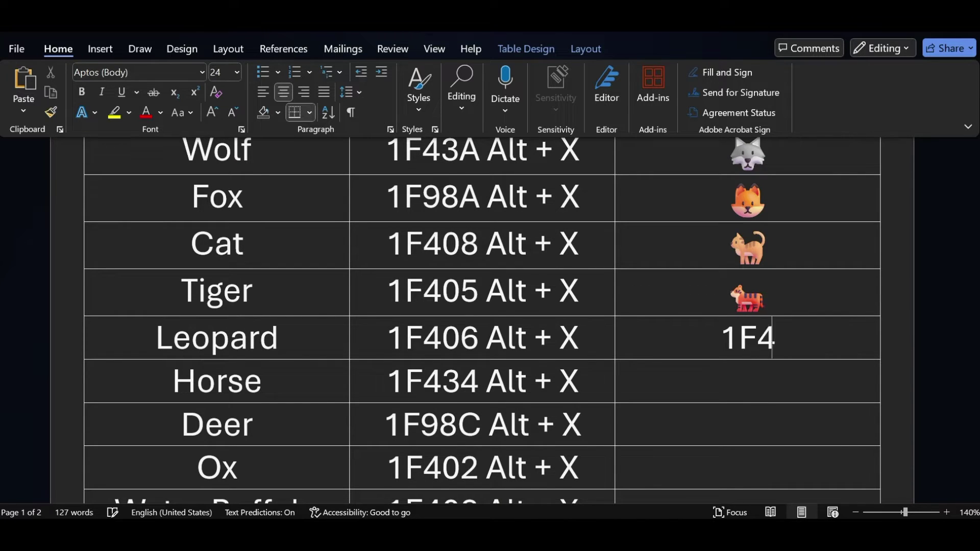
type("06")
key("alt+x")
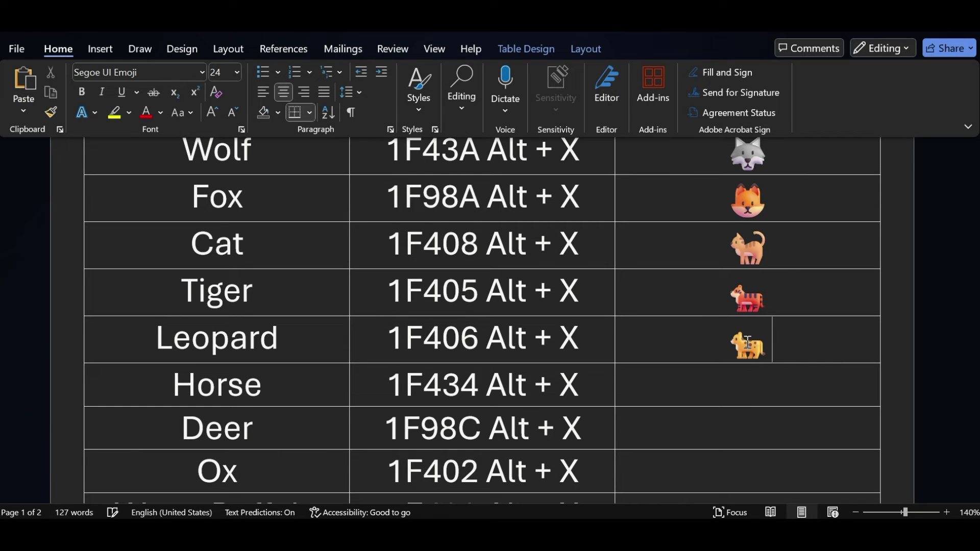
left_click(511, 391)
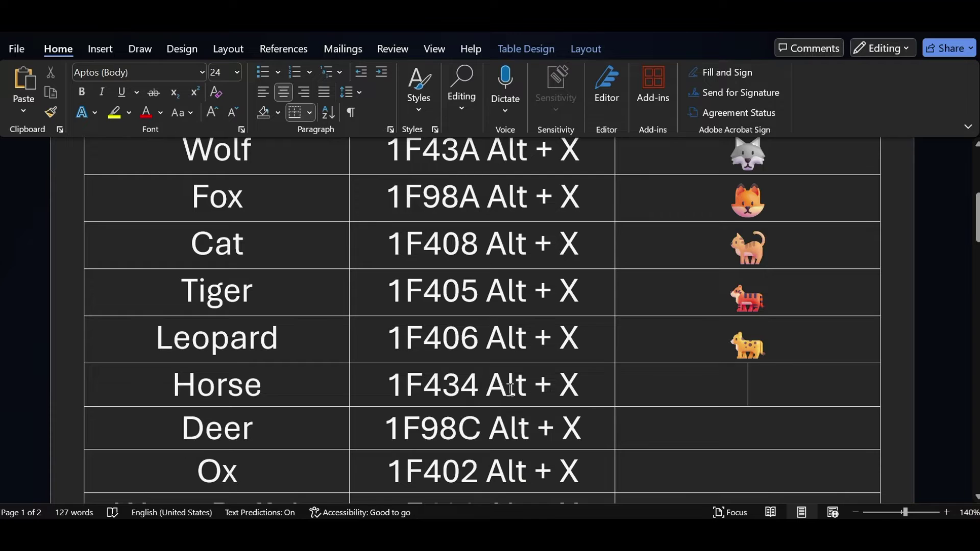
key("Tab")
type("1F")
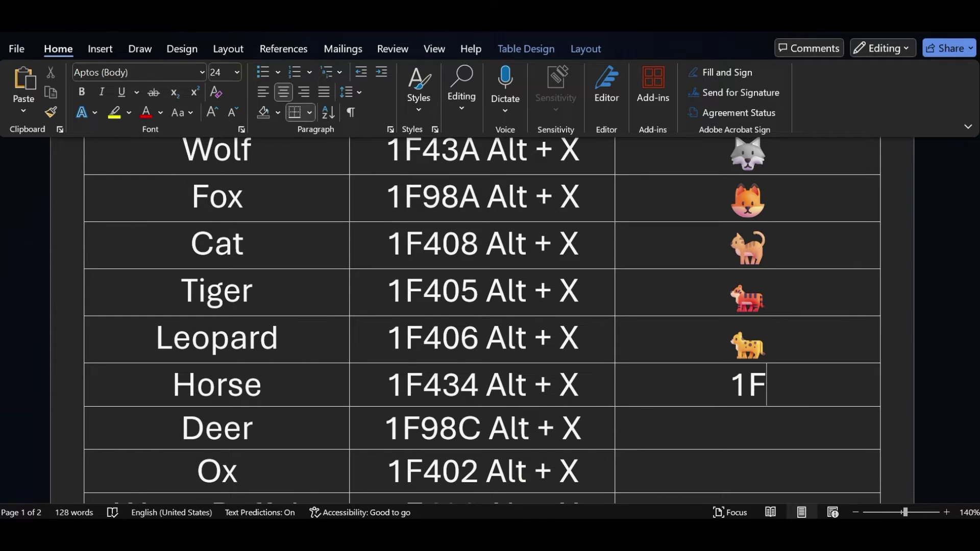
type("434")
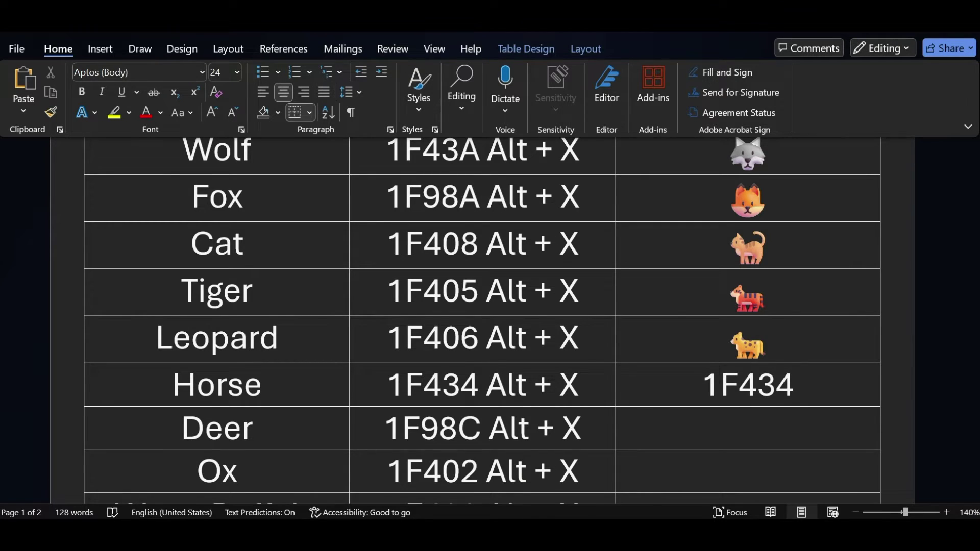
key("alt+x")
scroll(510, 390, "down", 2)
left_click(757, 335)
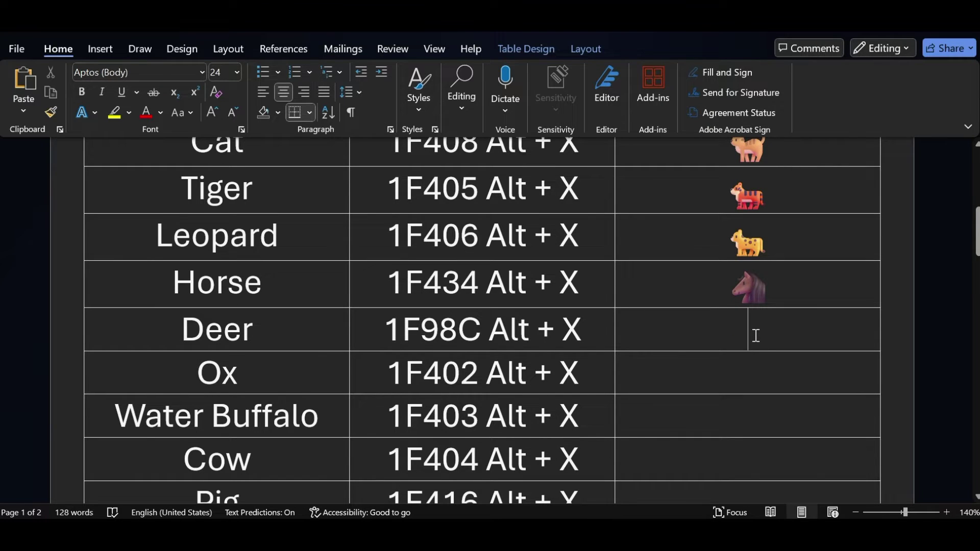
Insert the deer (1F98C), ox (1F402) and water buffalo (1F403) emojis in their rows.
type("1F98C")
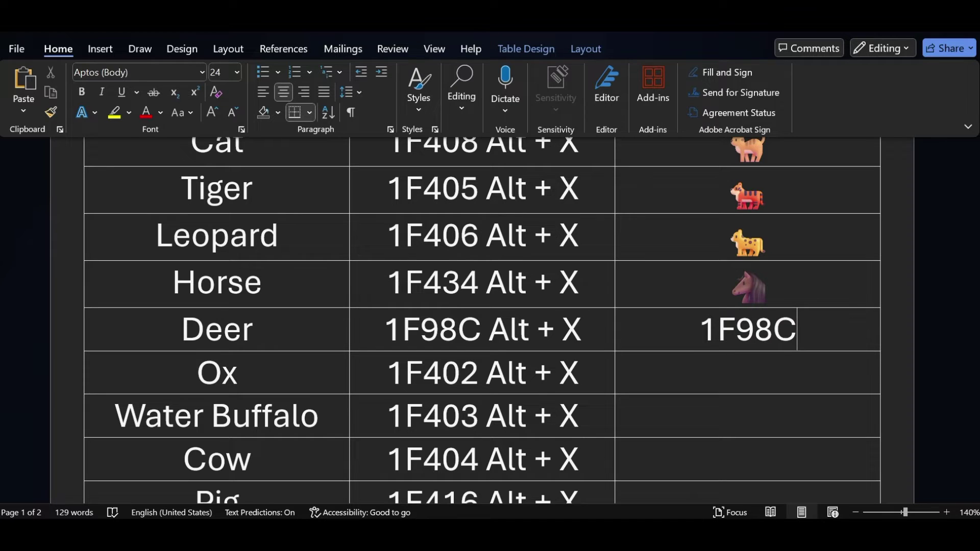
key("alt+x")
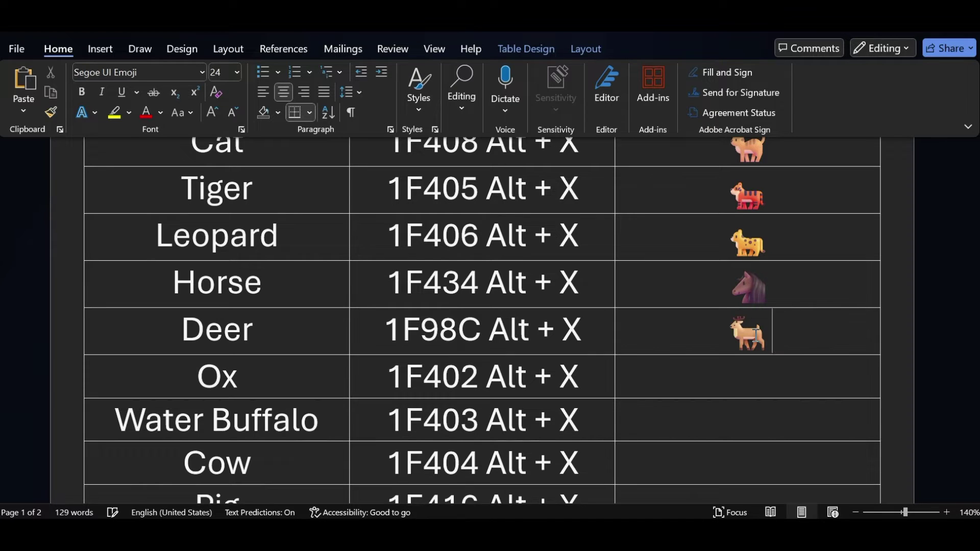
left_click(754, 387)
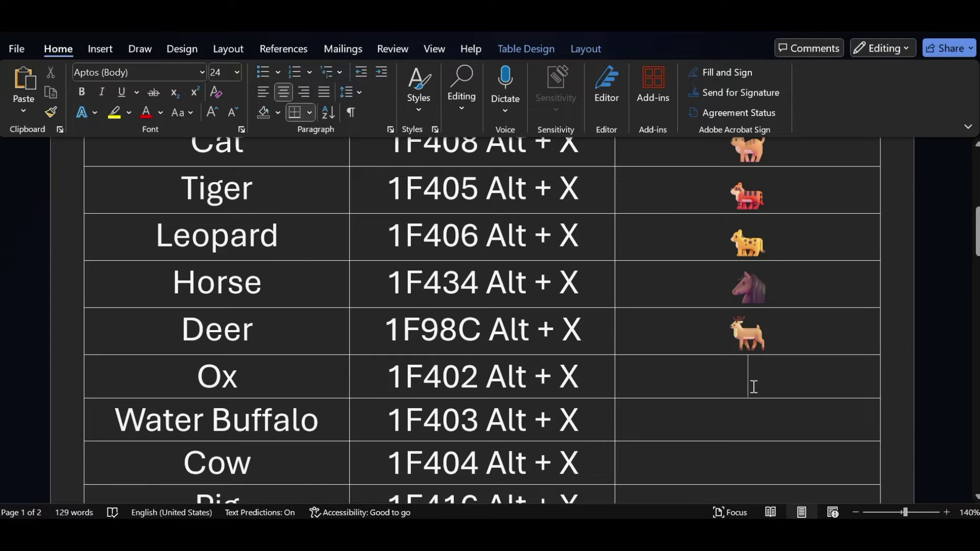
type("1F")
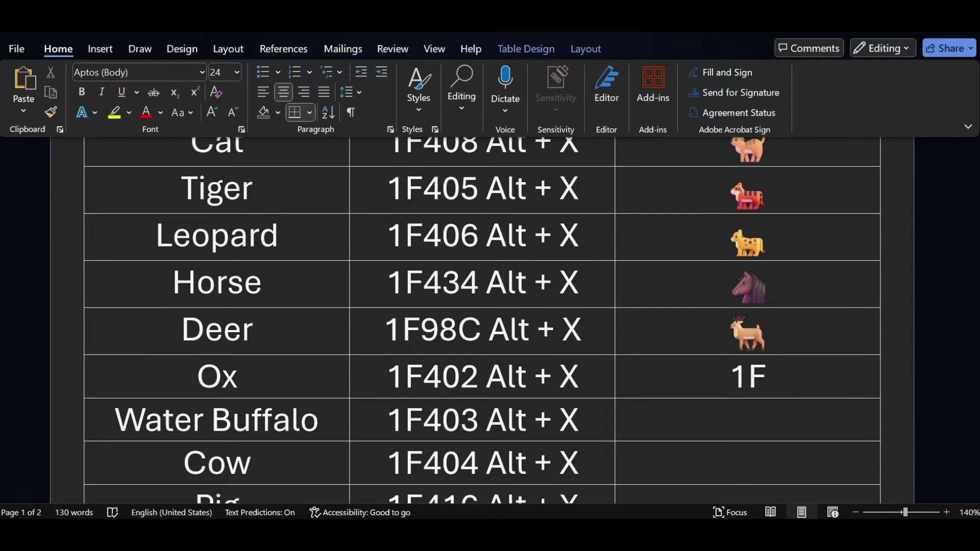
type("402")
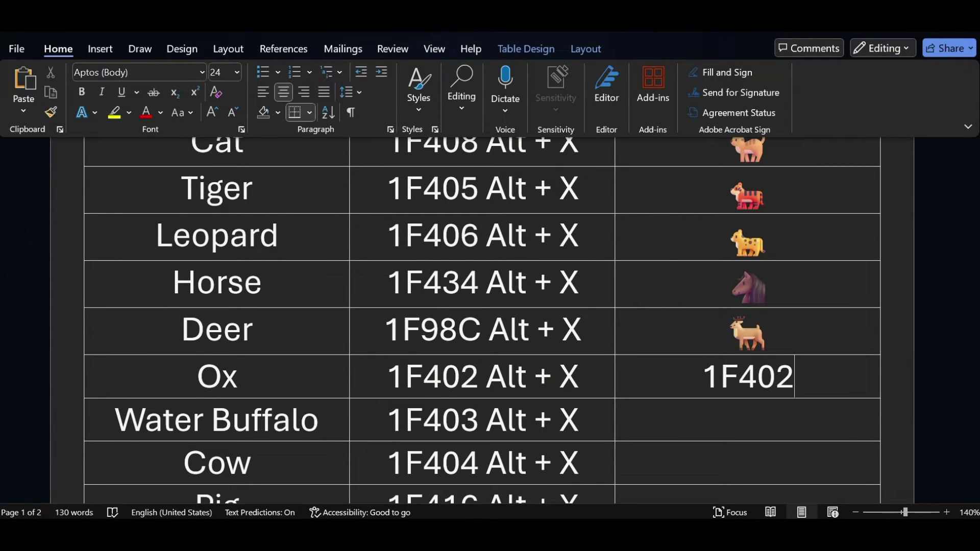
key("alt+x")
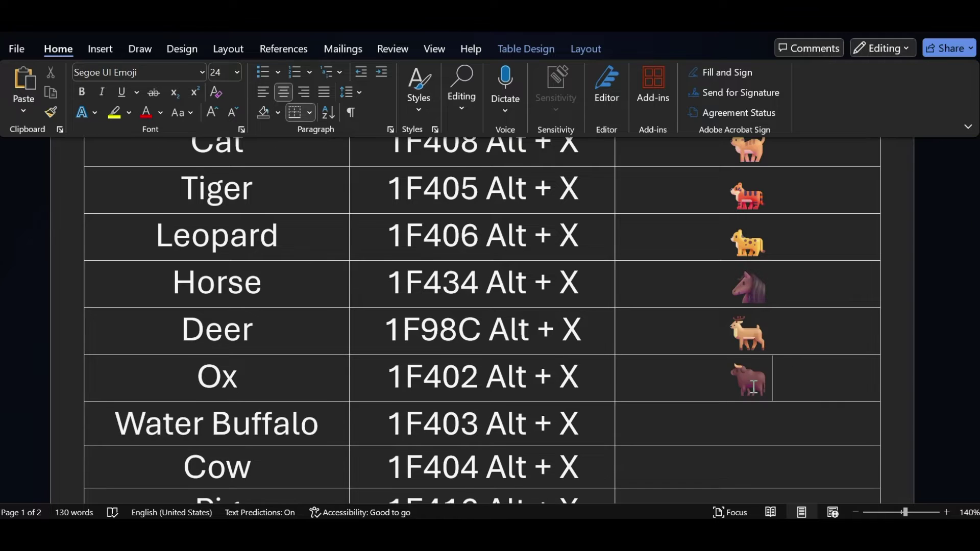
scroll(755, 386, "down", 2)
left_click(755, 329)
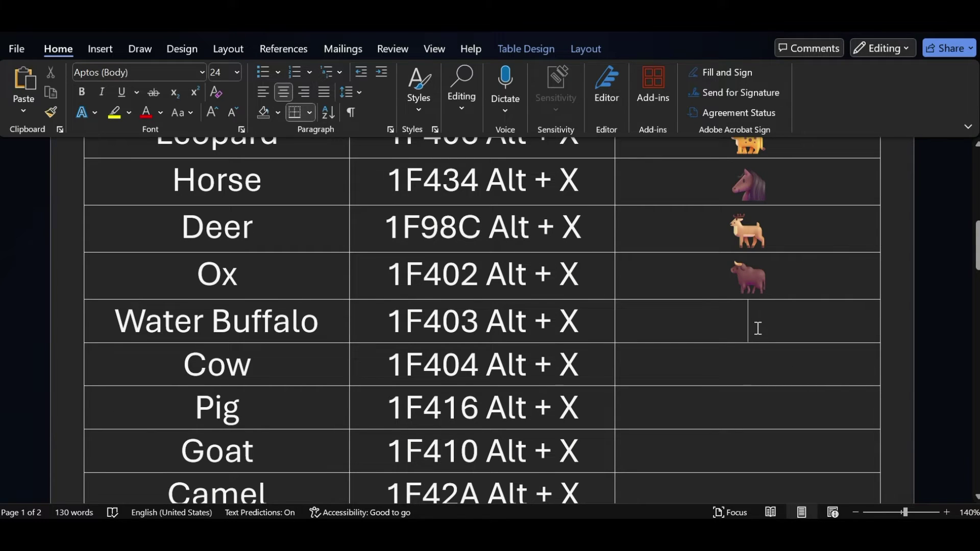
type("1F")
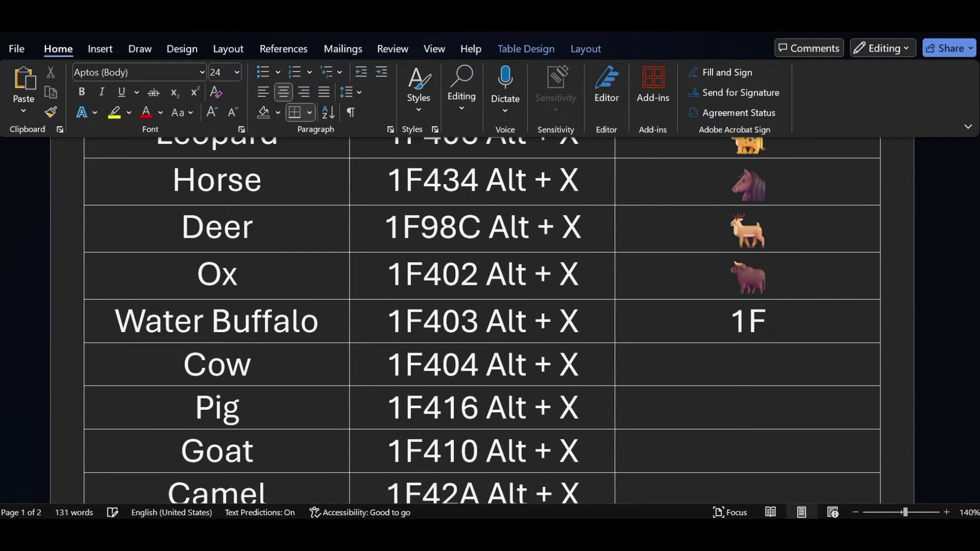
type("403")
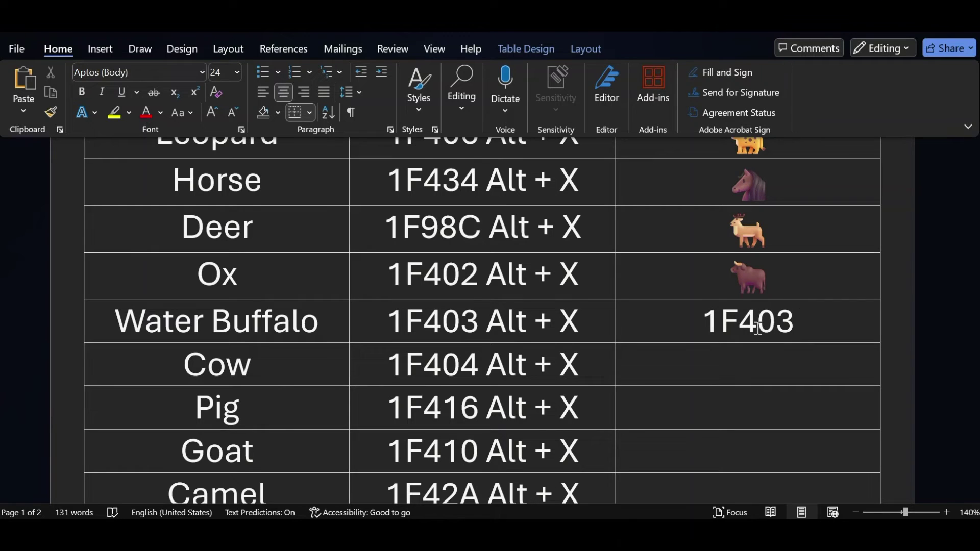
key("alt+x")
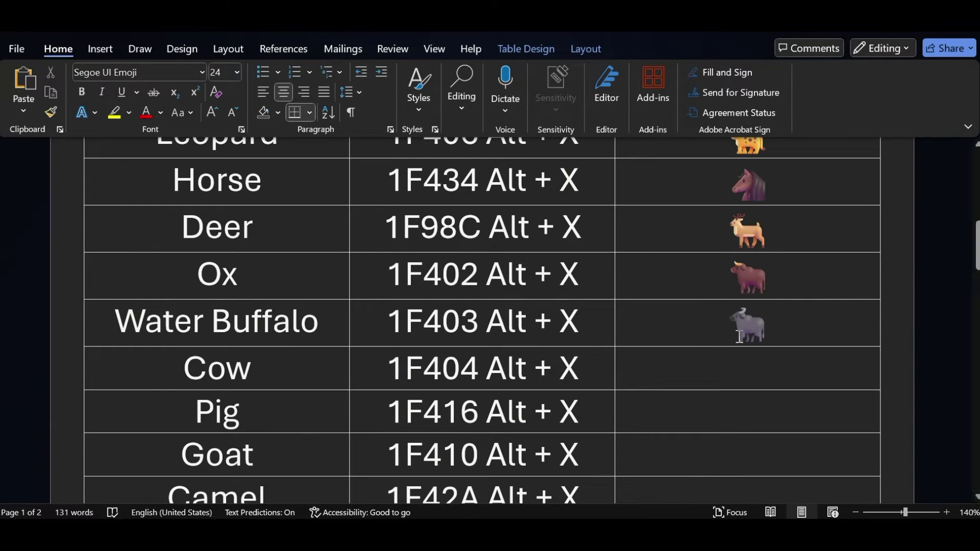
Insert the cow (1F404) and pig (1F416) emojis into their SYMBOL cells.
left_click(751, 373)
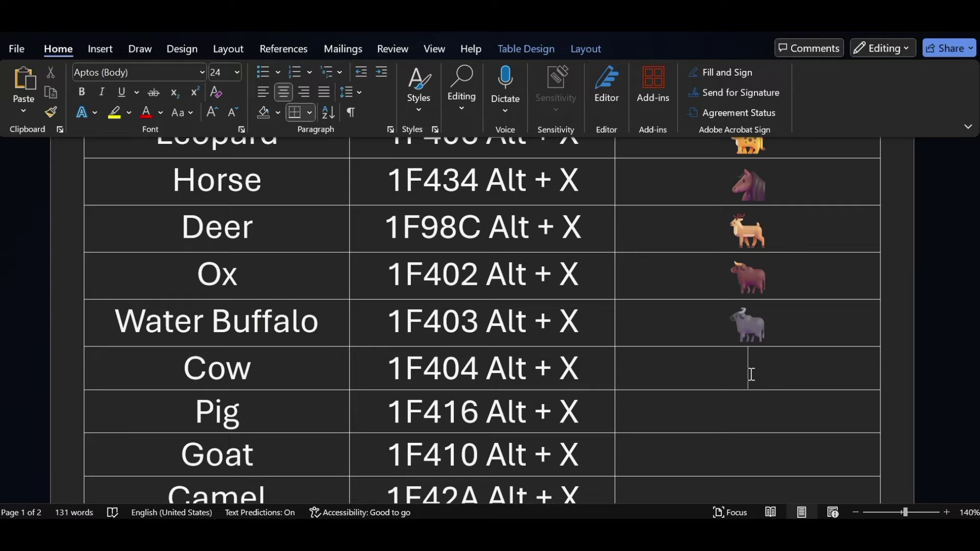
type("1F404")
key("alt+x")
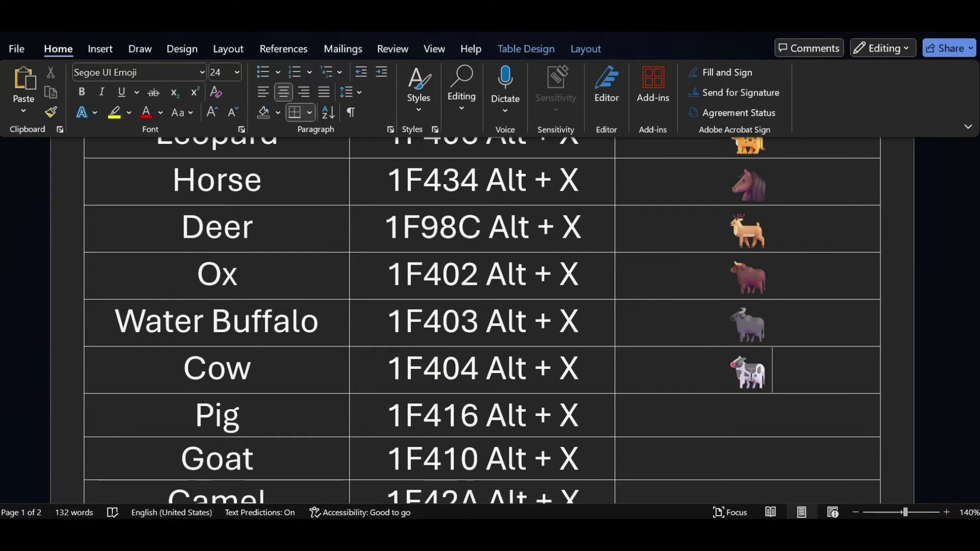
left_click(514, 453)
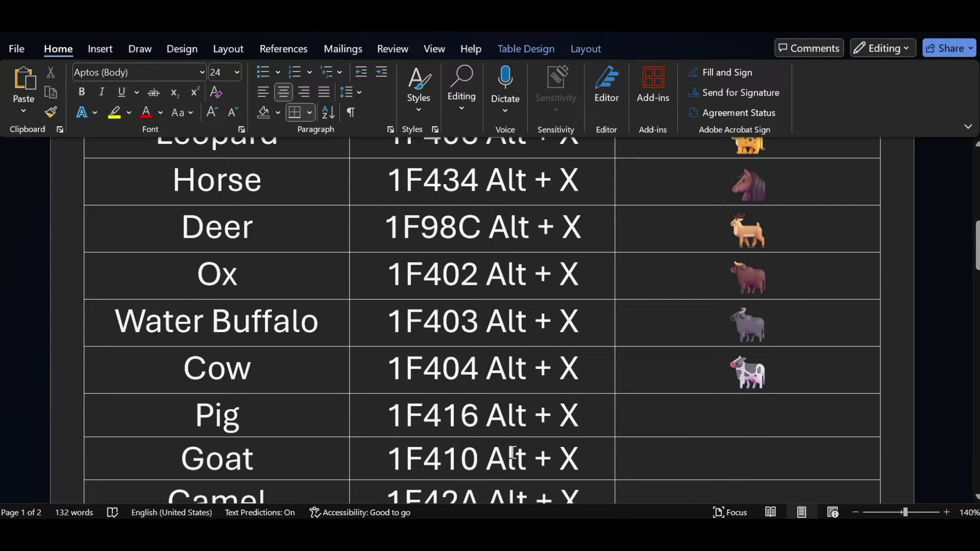
type("1F")
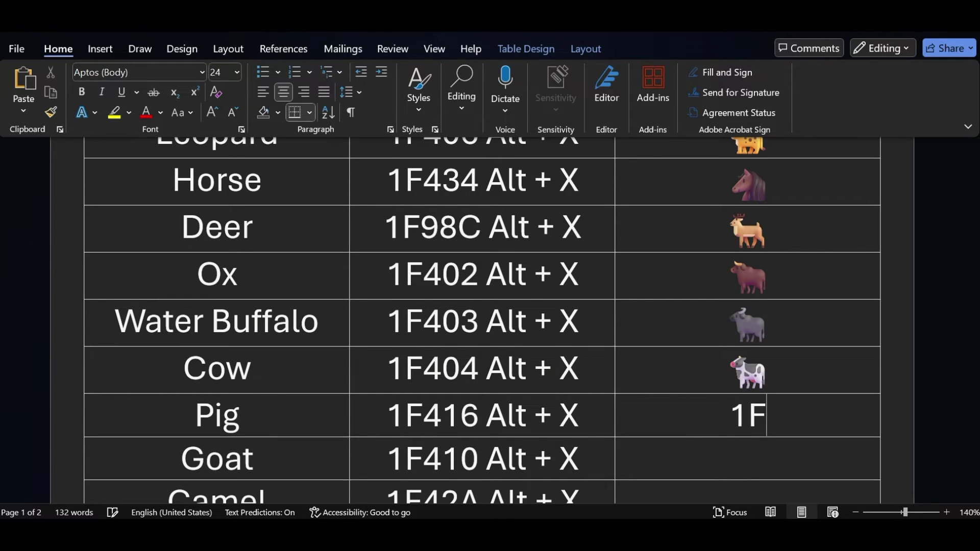
type("416")
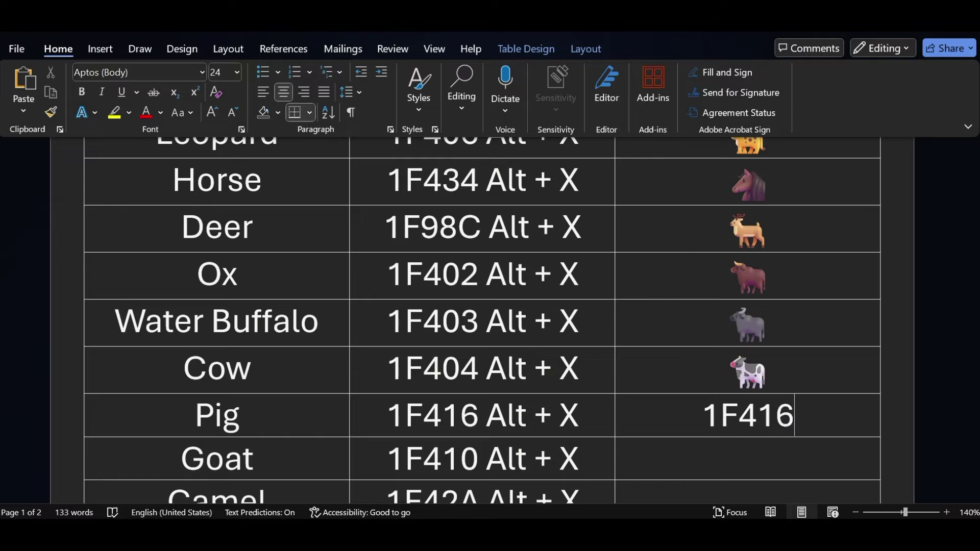
key("alt+x")
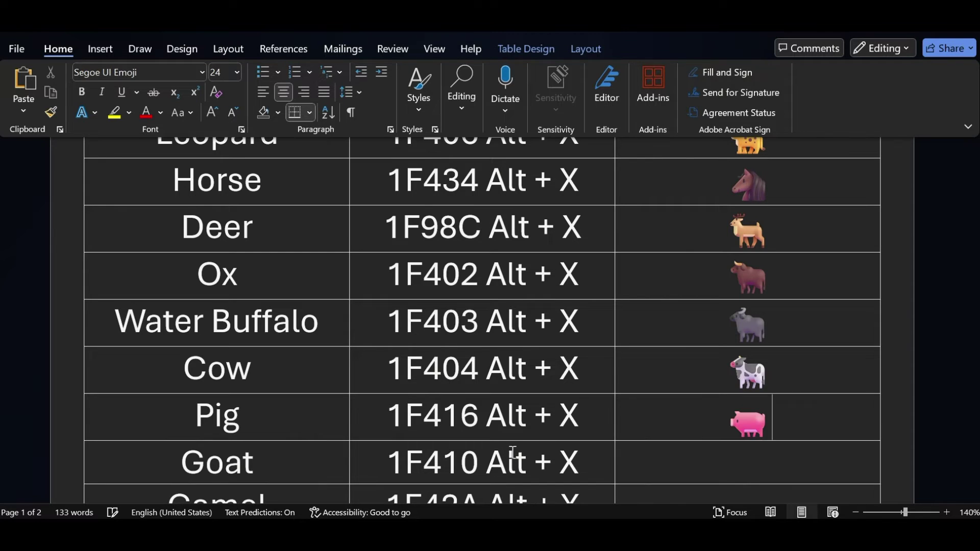
Insert the goat (1F410), camel (1F42A) and elephant (1F418) emojis into their SYMBOL cells.
scroll(746, 265, "down", 3)
left_click(747, 261)
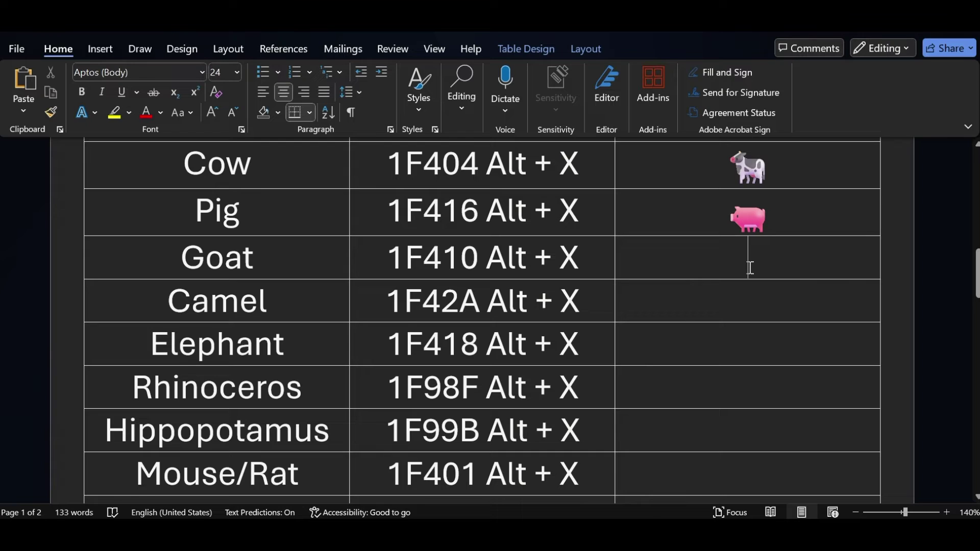
type("1F410")
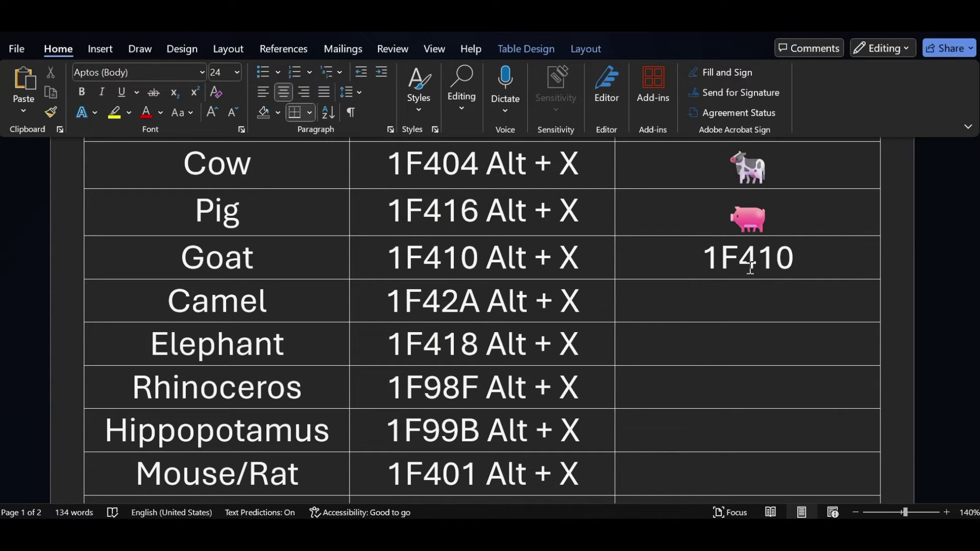
key("alt+x")
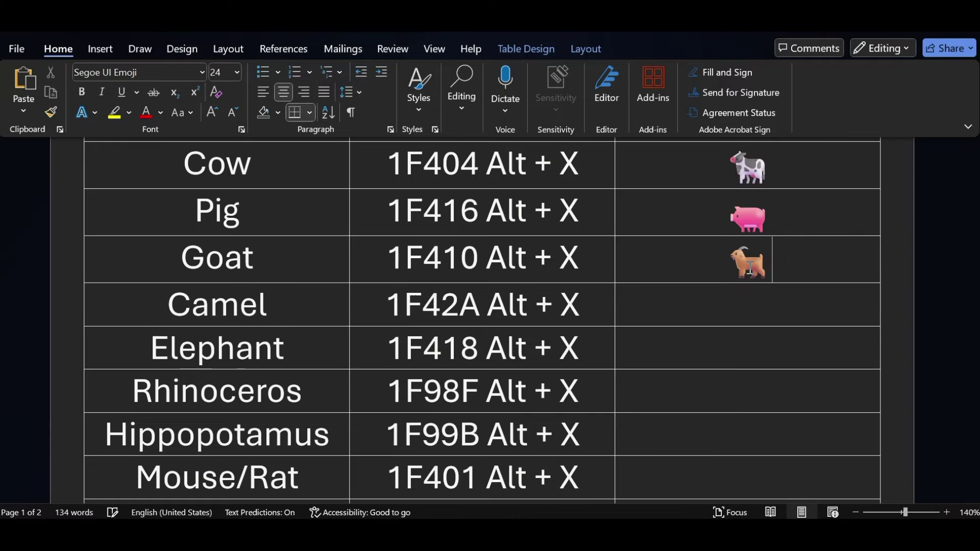
left_click(755, 307)
type("1F")
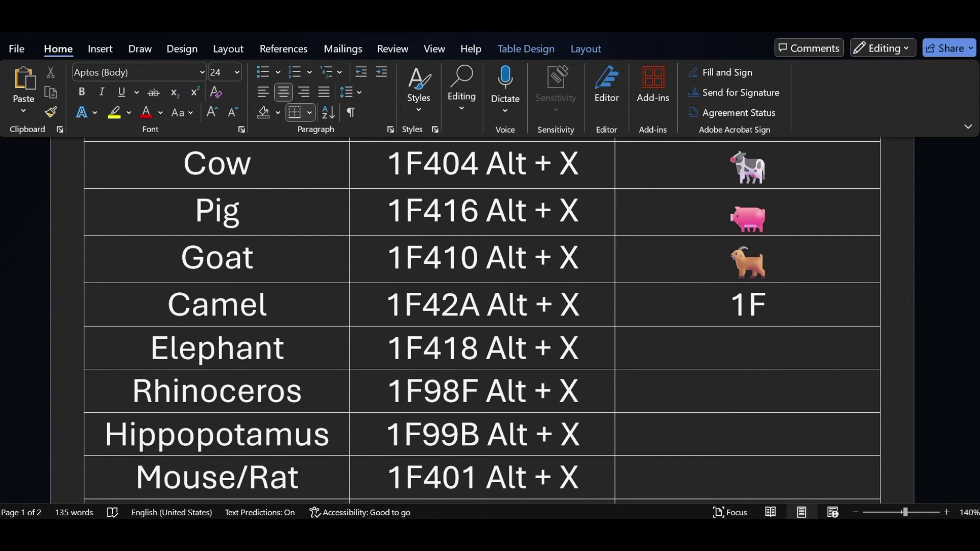
type("42A")
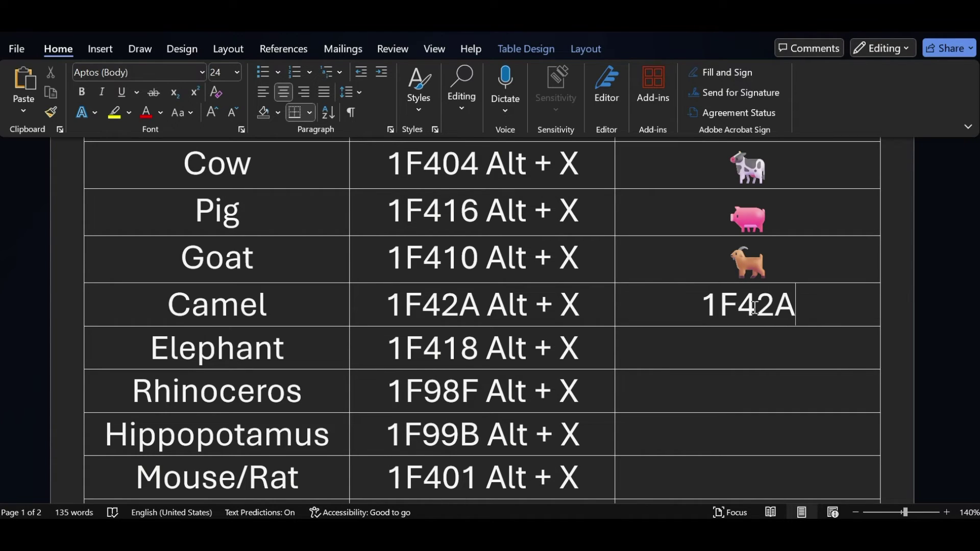
key("alt+x")
left_click(758, 352)
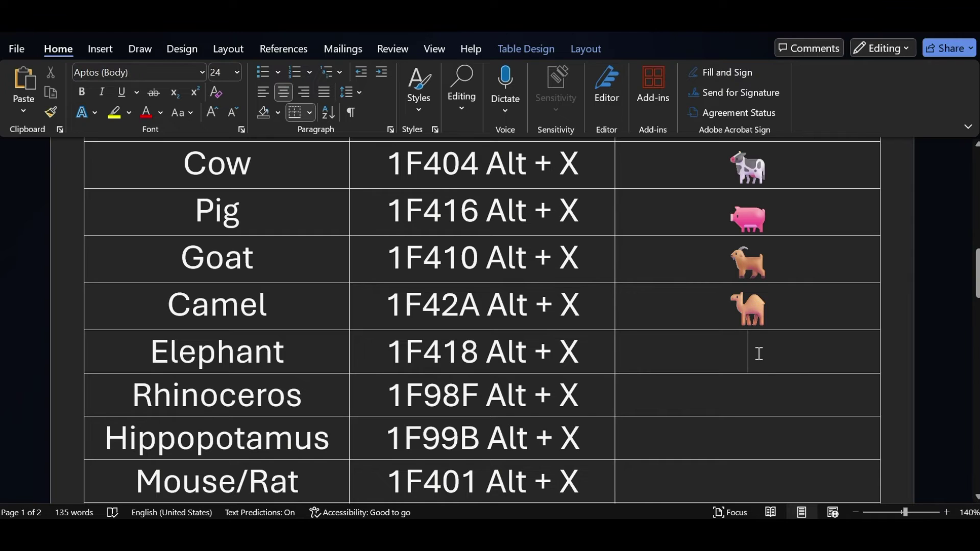
type("1")
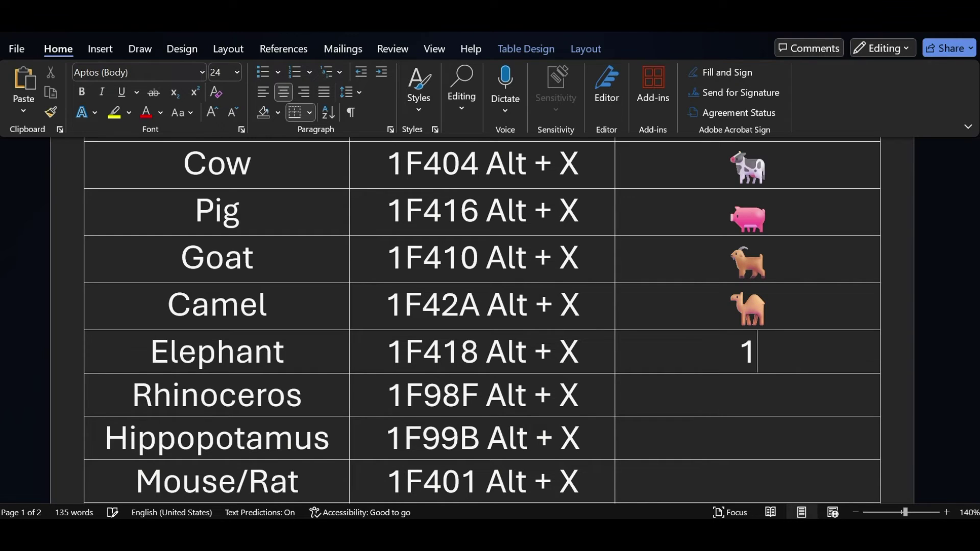
type("F418")
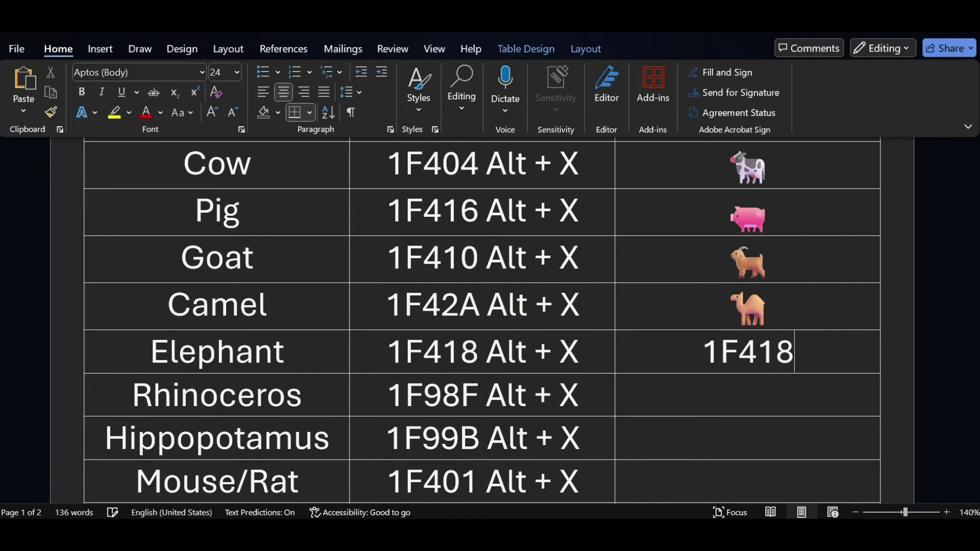
key("alt+x")
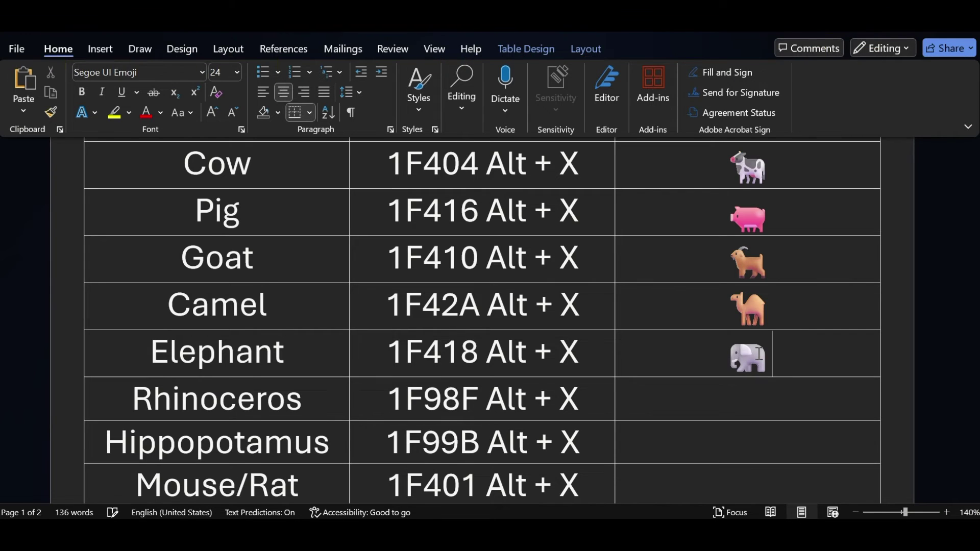
Insert the rhinoceros (1F98F) and hippopotamus (1F99B) emojis into their SYMBOL cells.
scroll(477, 400, "down", 2)
left_click(749, 302)
type("1F")
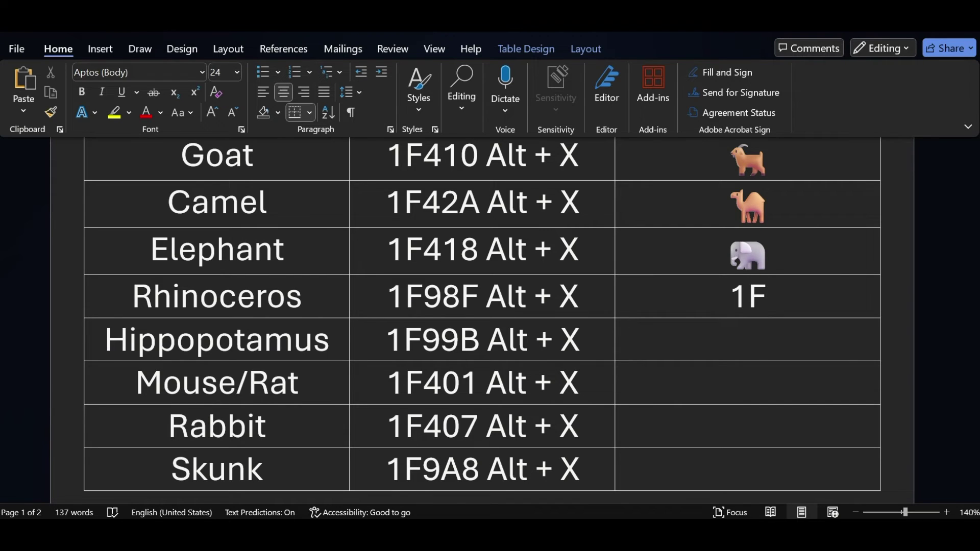
type("98F")
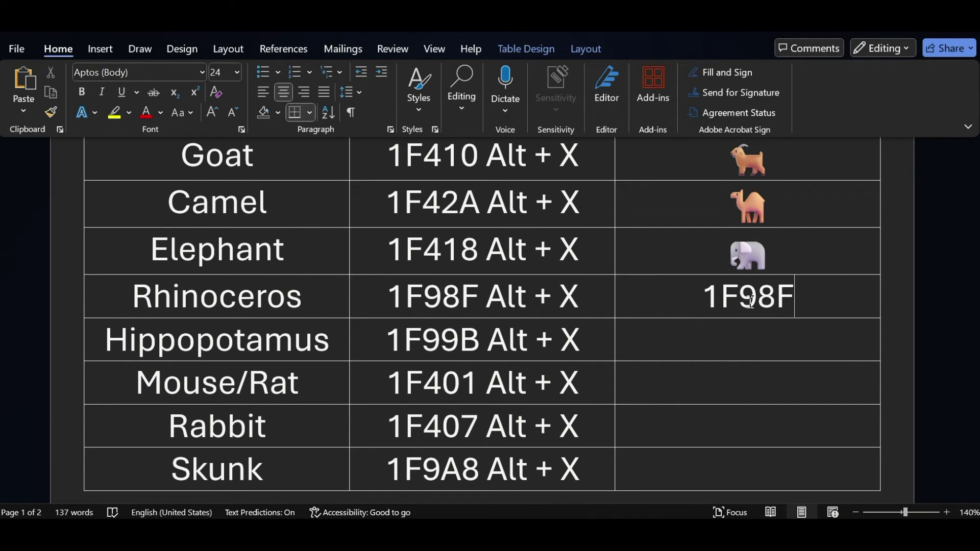
key("alt+x")
left_click(747, 351)
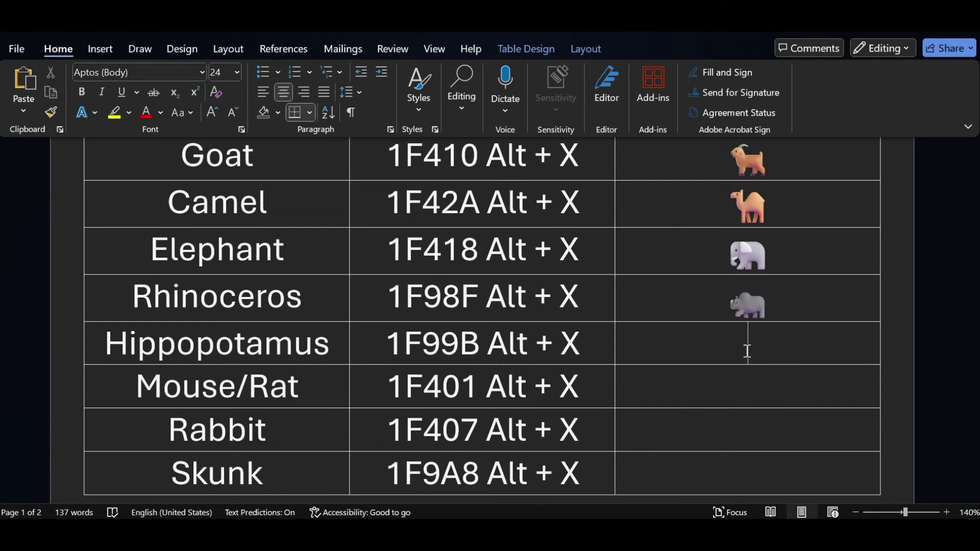
type("1F99B")
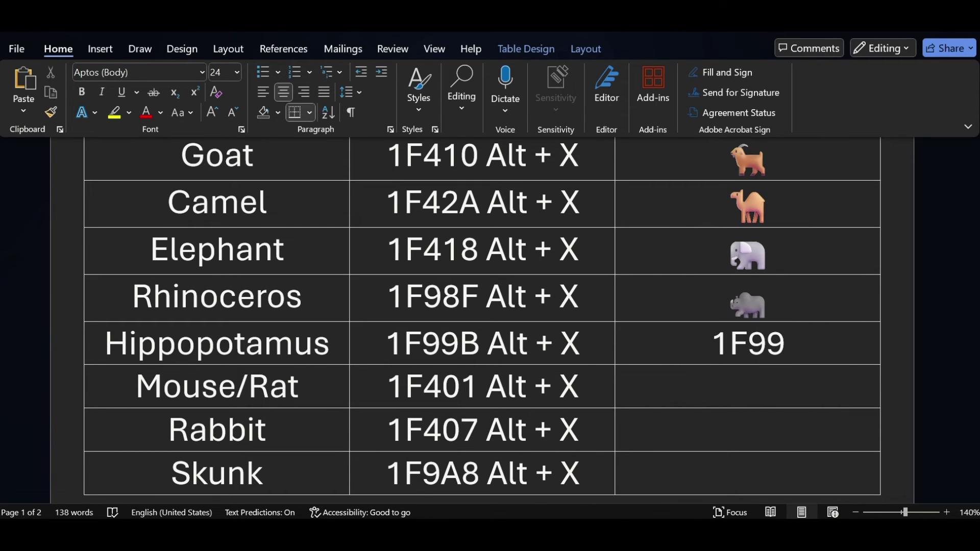
key("alt+x")
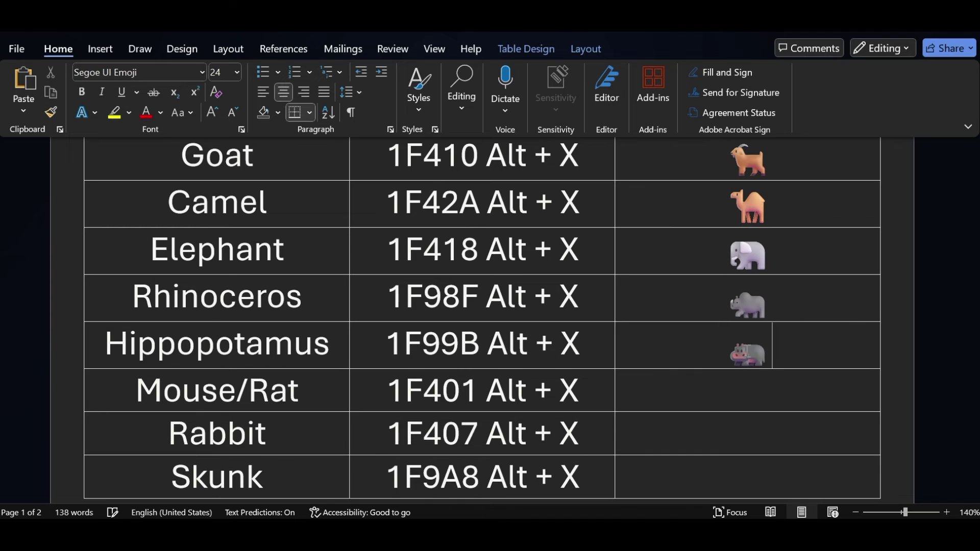
Insert the mouse (1F401) and rabbit (1F407) emojis into their SYMBOL cells.
scroll(750, 293, "down", 2)
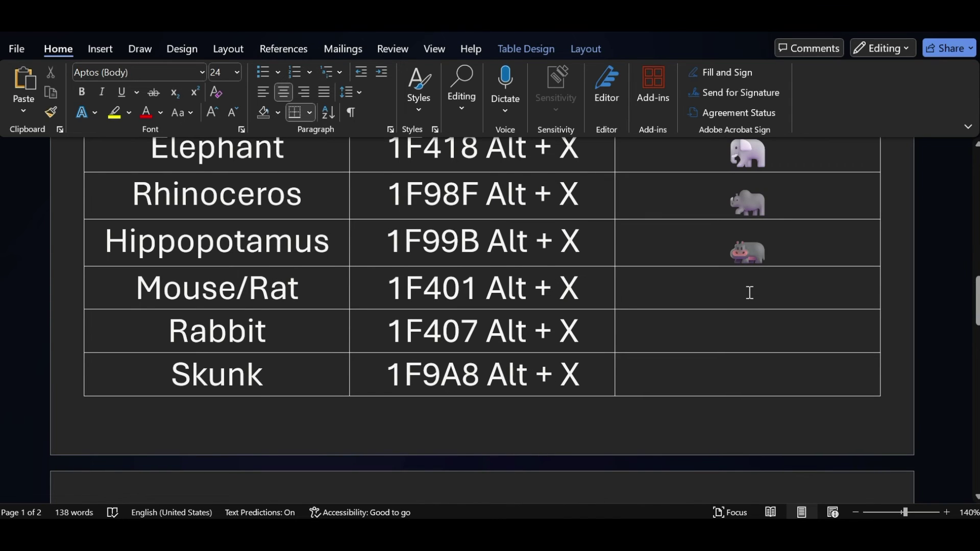
left_click(749, 293)
type("1F")
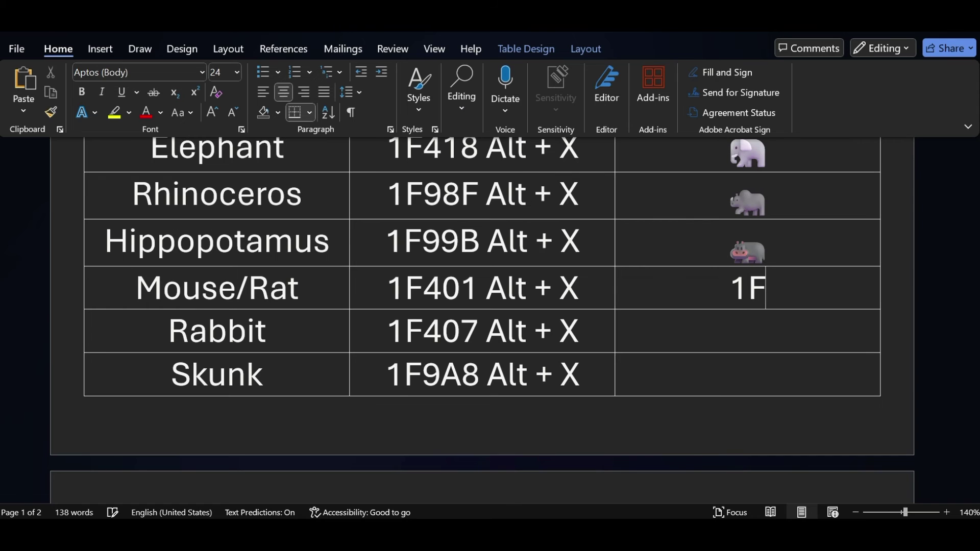
type("401")
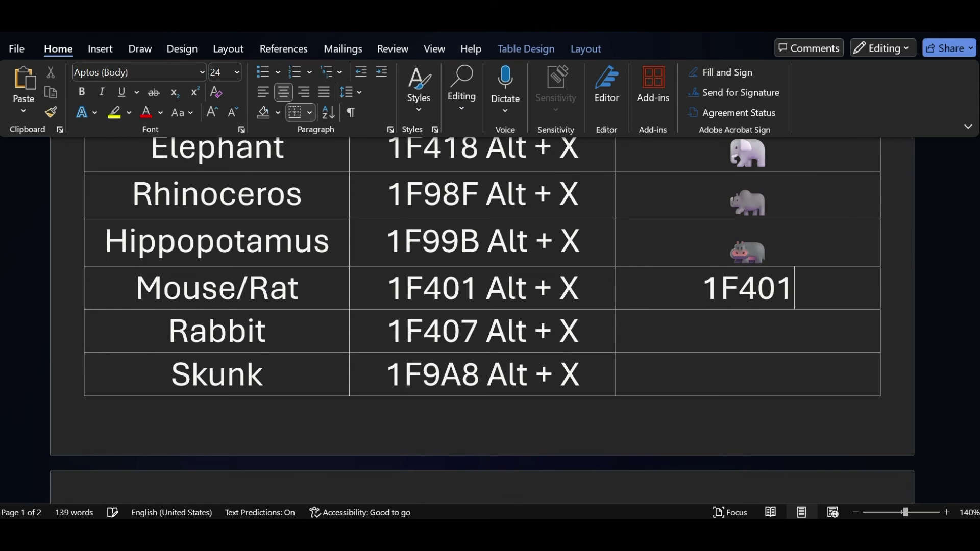
key("alt+x")
left_click(752, 341)
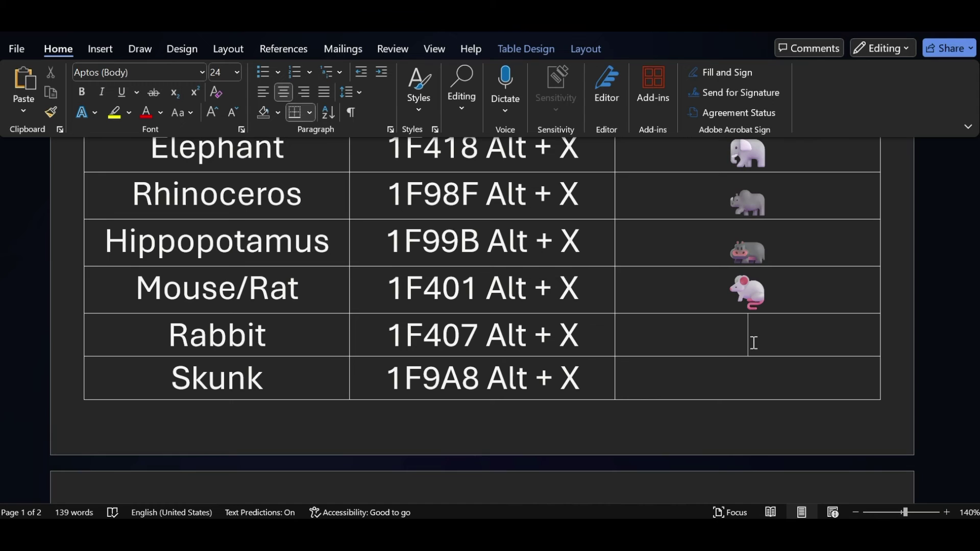
type("1F407")
key("alt+x")
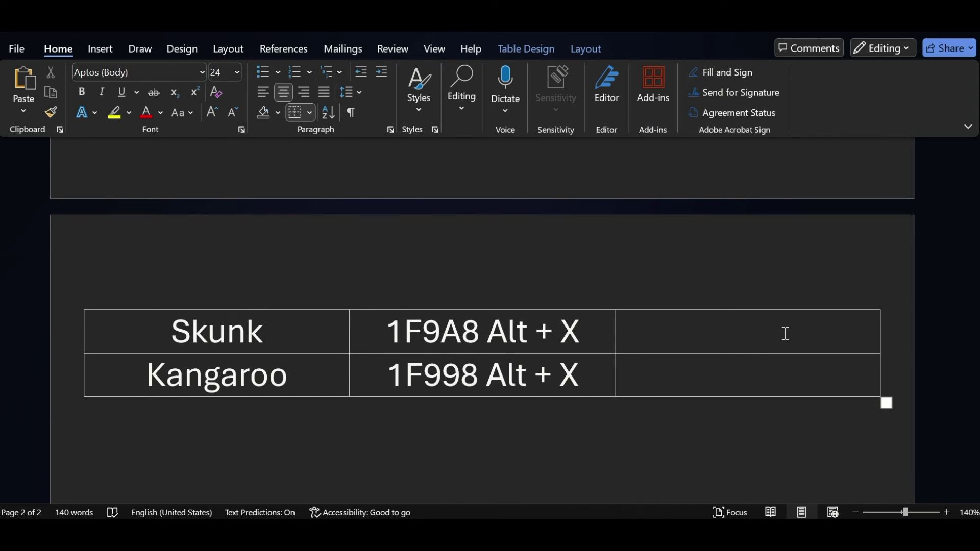
Insert the skunk (1F9A8) and kangaroo (1F998) emojis in the last two rows.
type("1F9A8")
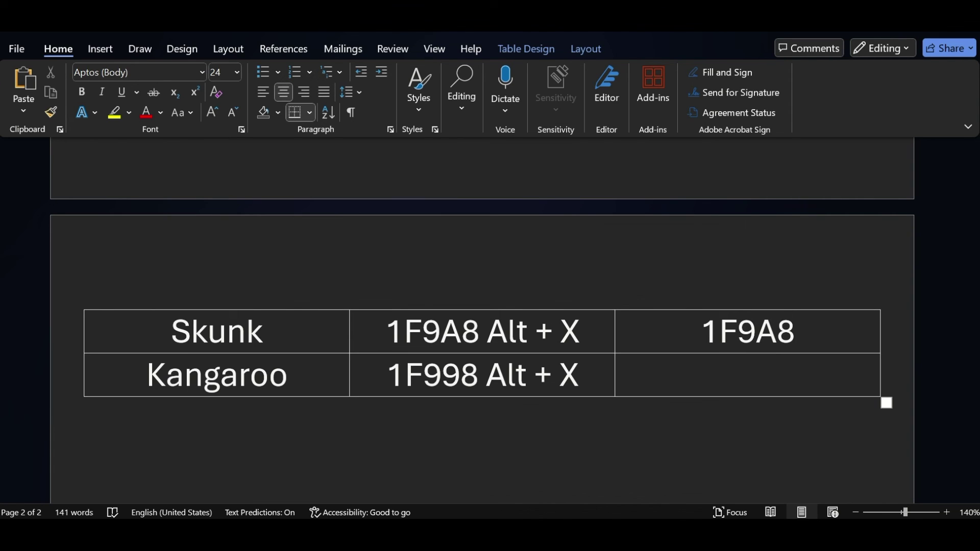
key("alt+x")
left_click(757, 388)
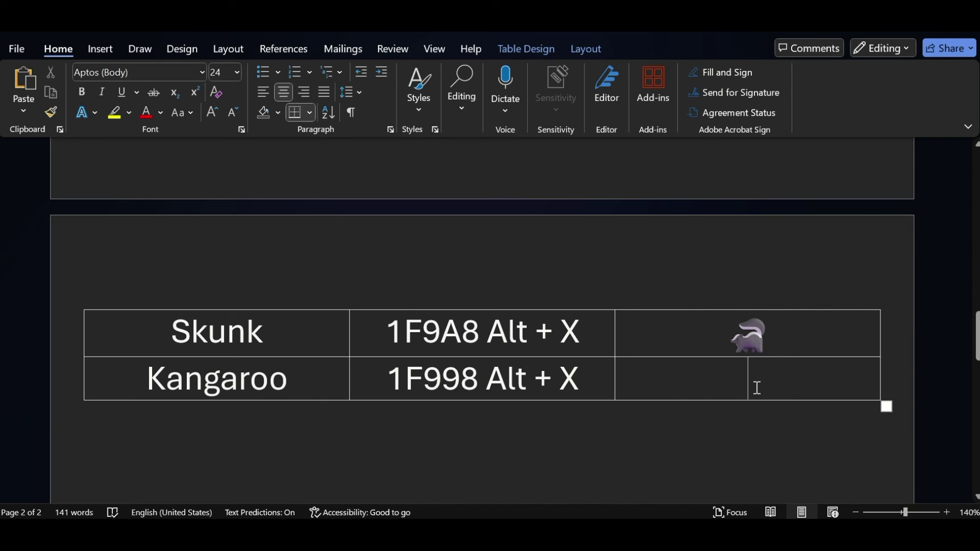
type("1F998")
key("alt+x")
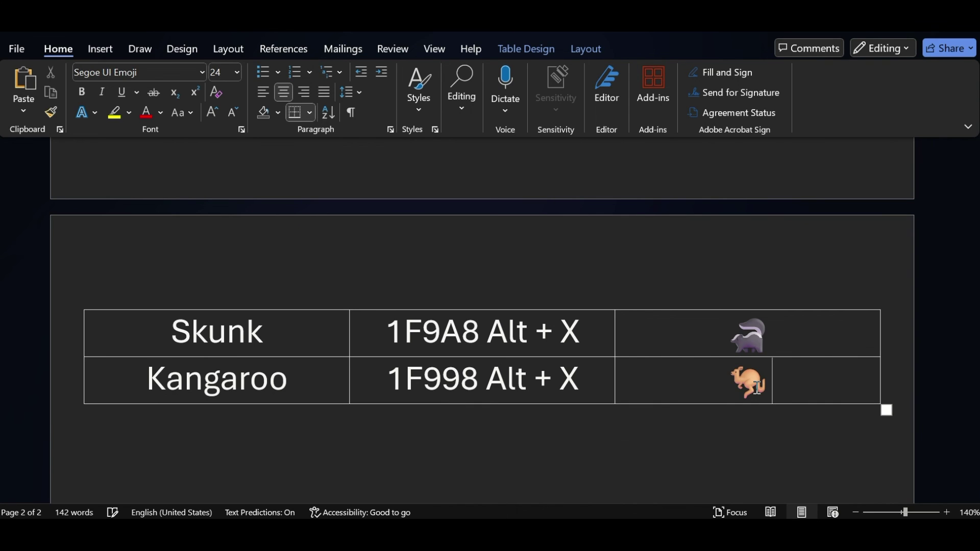
scroll(755, 412, "up", 15)
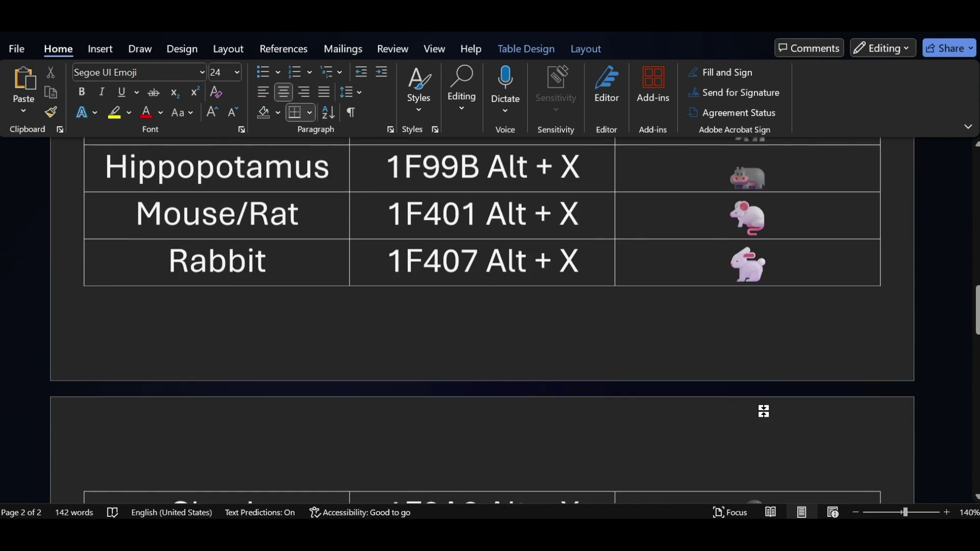
scroll(765, 412, "up", 1)
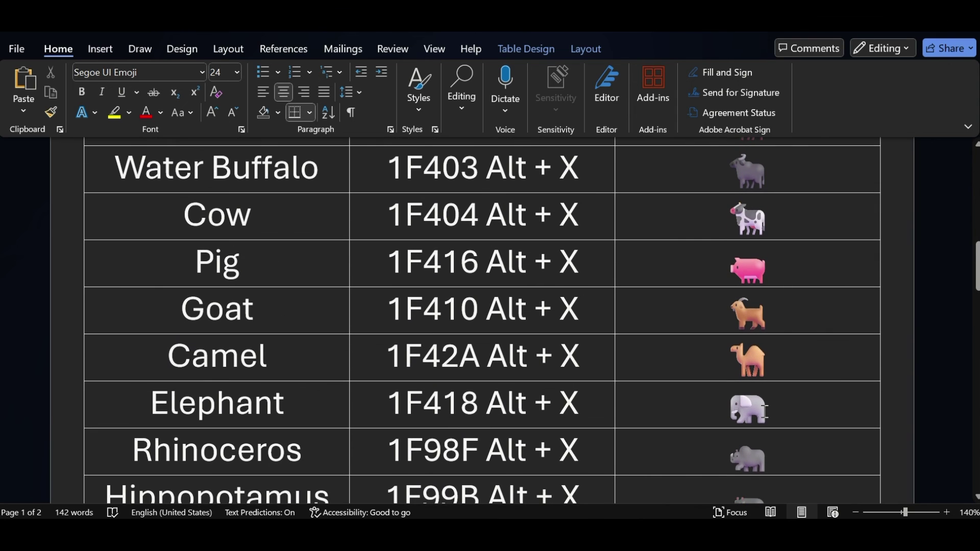
scroll(764, 411, "up", 1)
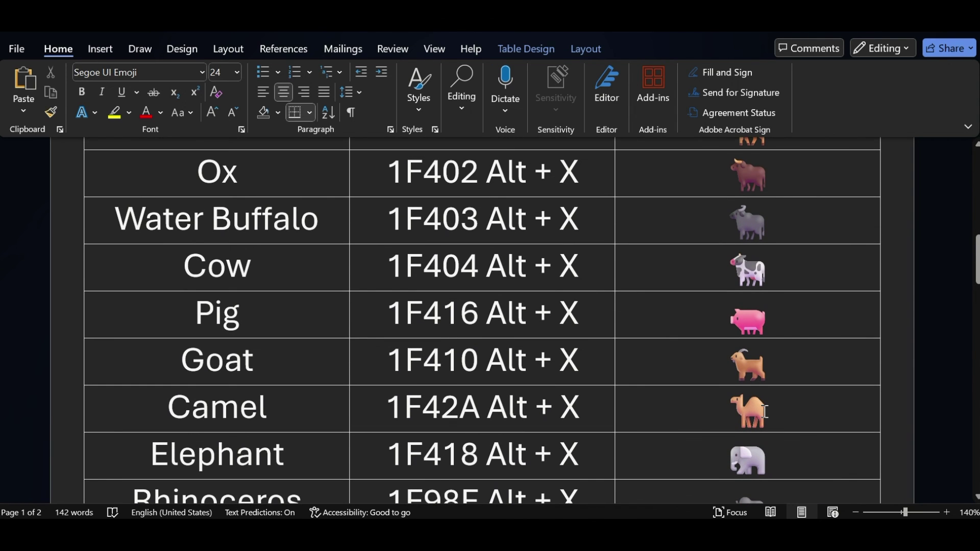